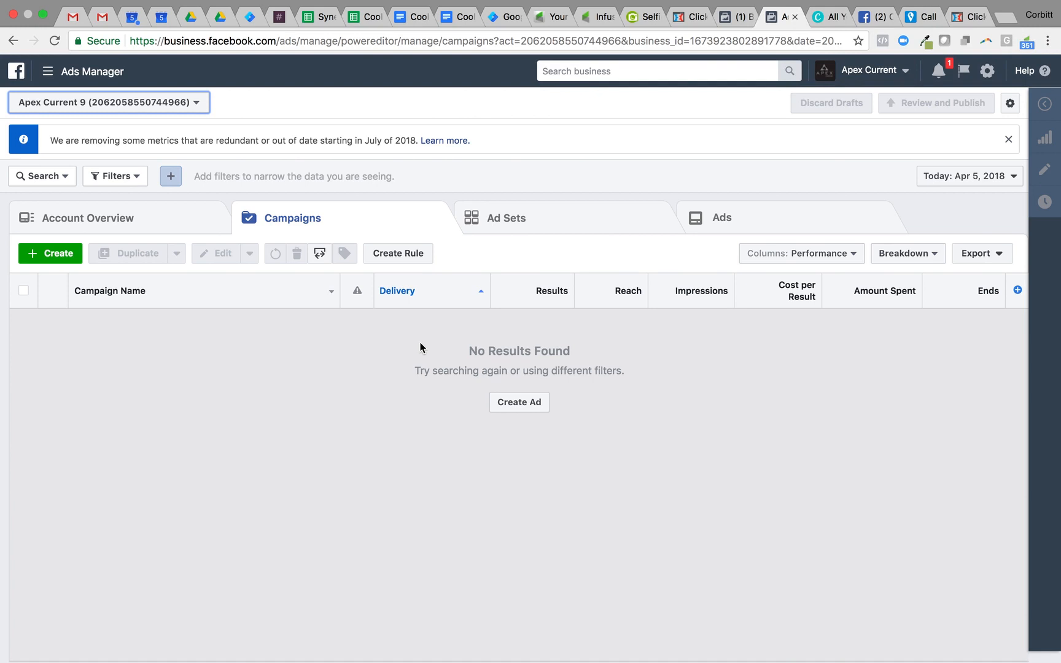
Start a new campaign that skips creating an ad set and ad
{"action": "left_click", "coordinate": [52, 254]}
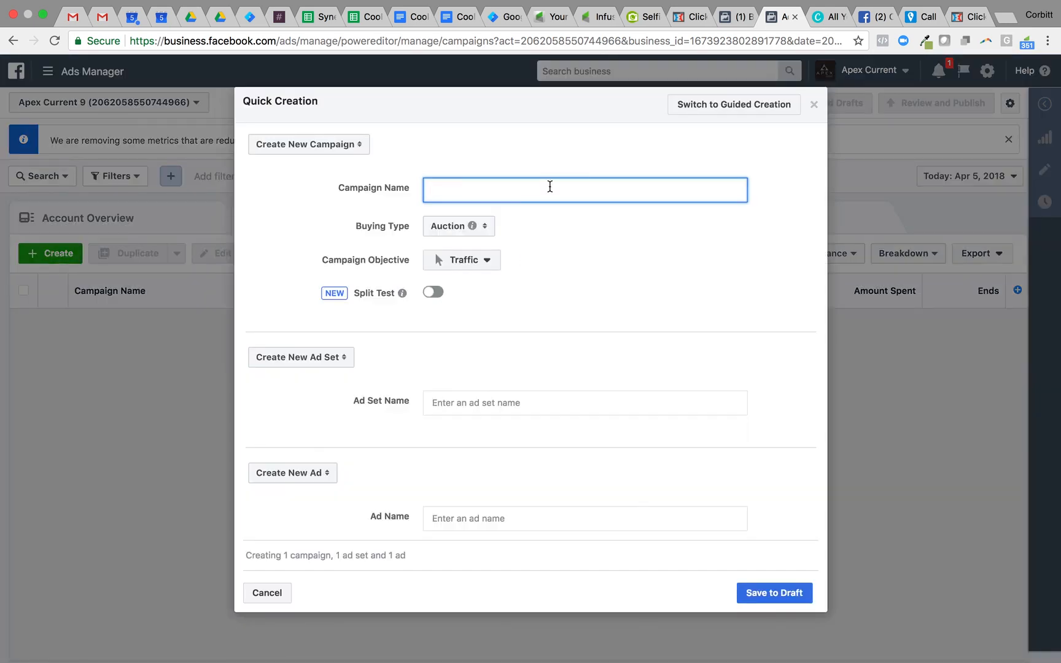
{"action": "left_click", "coordinate": [347, 358]}
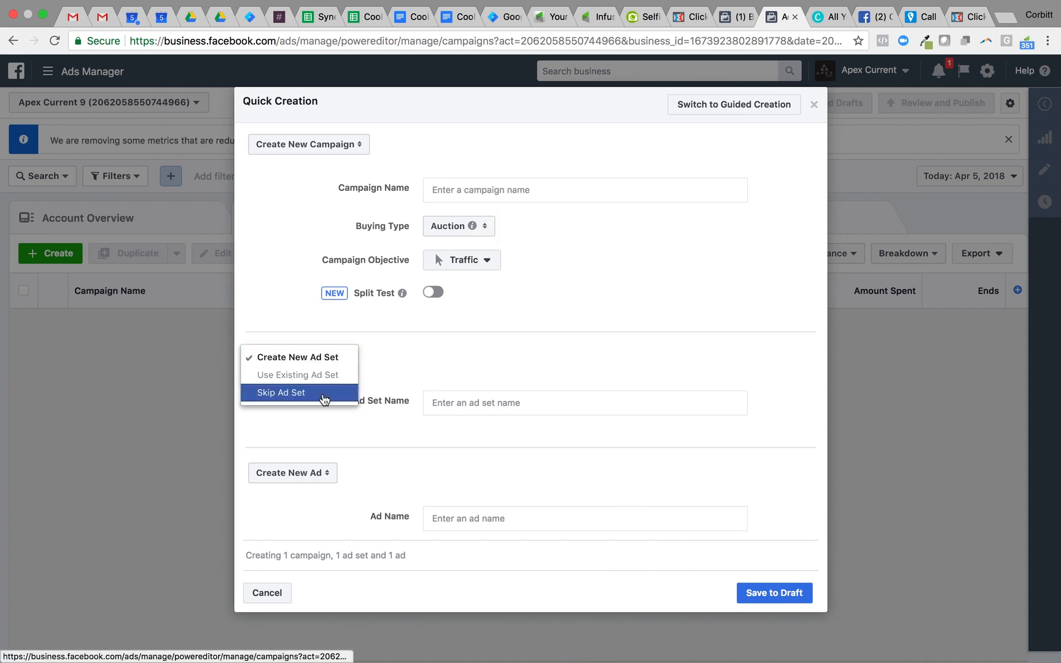
{"action": "left_click", "coordinate": [323, 397]}
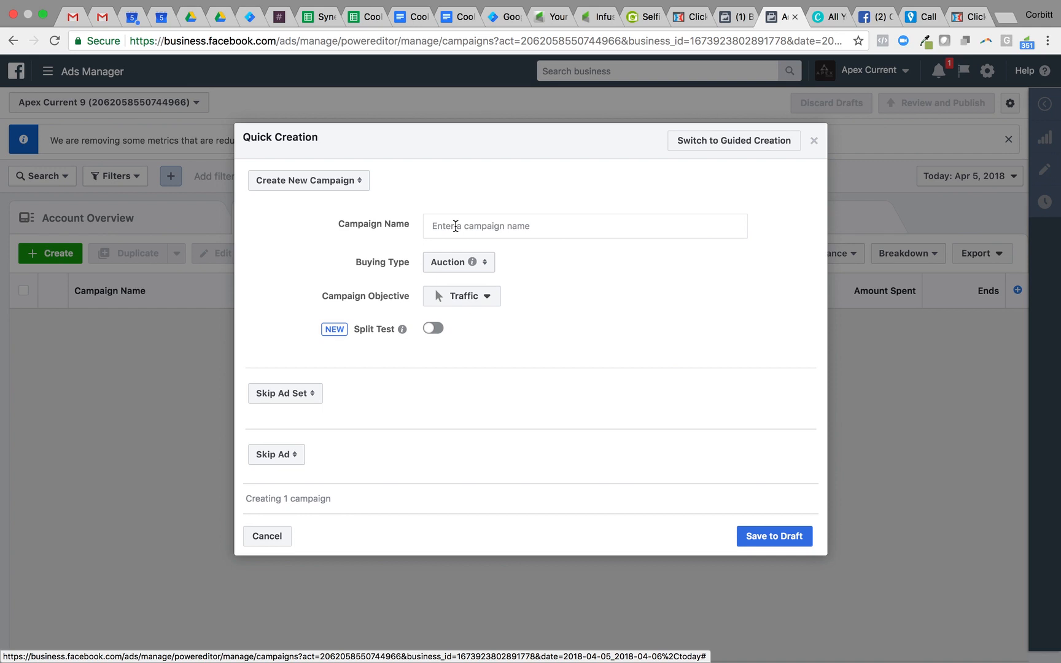
Name the campaign "Lookalike - Traffic", save it to draft, and return to the campaign list with nothing selected
{"action": "left_click", "coordinate": [456, 223]}
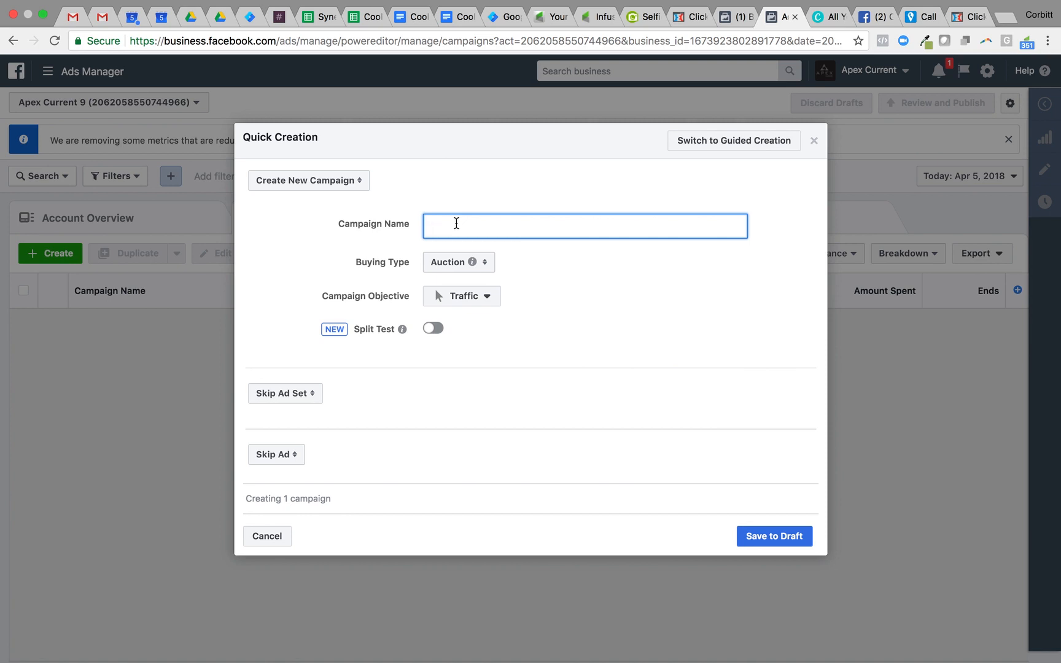
{"action": "type", "text": "Lookalkike"}
{"action": "key", "text": "BackSpace"}
{"action": "key", "text": "BackSpace"}
{"action": "key", "text": "BackSpace"}
{"action": "key", "text": "BackSpace"}
{"action": "type", "text": "ike - Tra"}
{"action": "key", "text": "BackSpace"}
{"action": "key", "text": "BackSpace"}
{"action": "type", "text": "raffic"}
{"action": "left_click", "coordinate": [771, 533]}
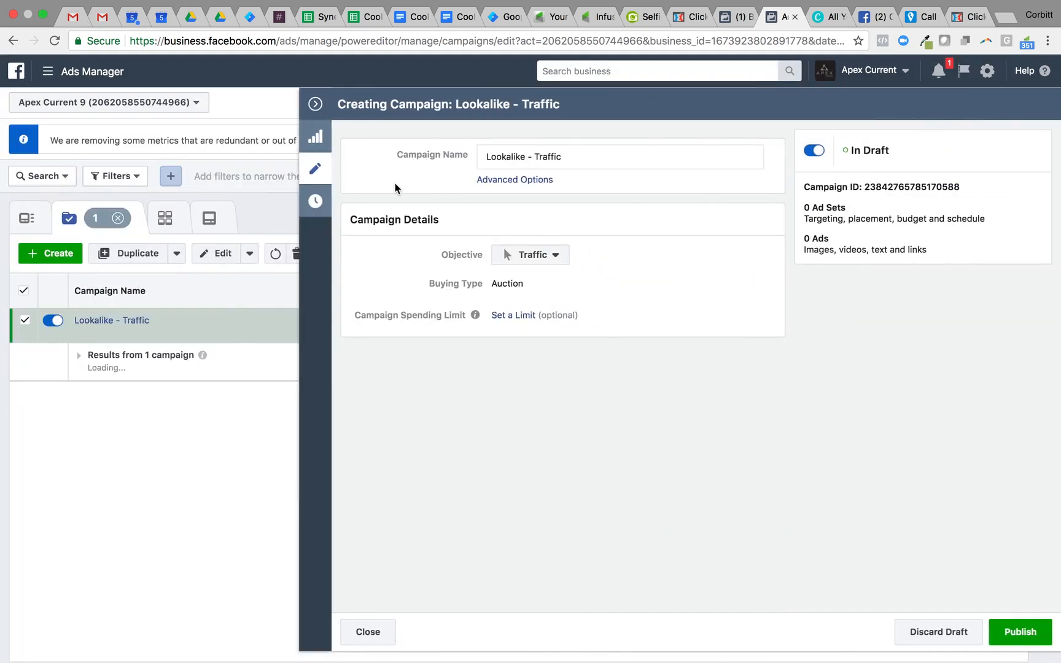
{"action": "left_click", "coordinate": [317, 171]}
{"action": "left_click", "coordinate": [25, 320]}
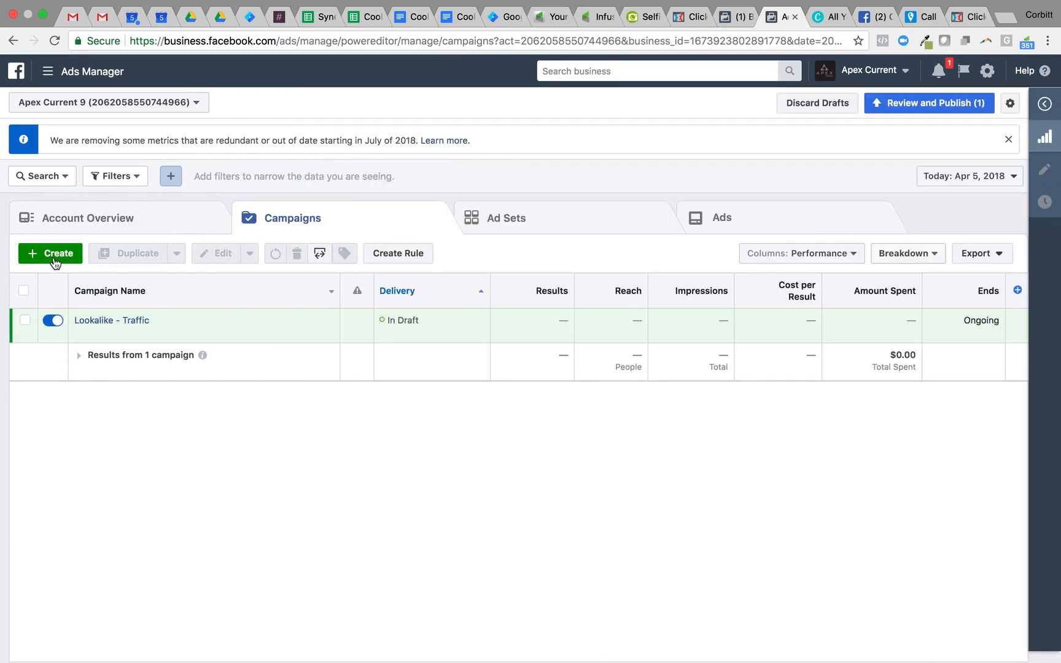
Start a campaign named "Lookalike - Conversions" with the Conversions objective, skipping the ad set and ad
{"action": "left_click", "coordinate": [54, 253]}
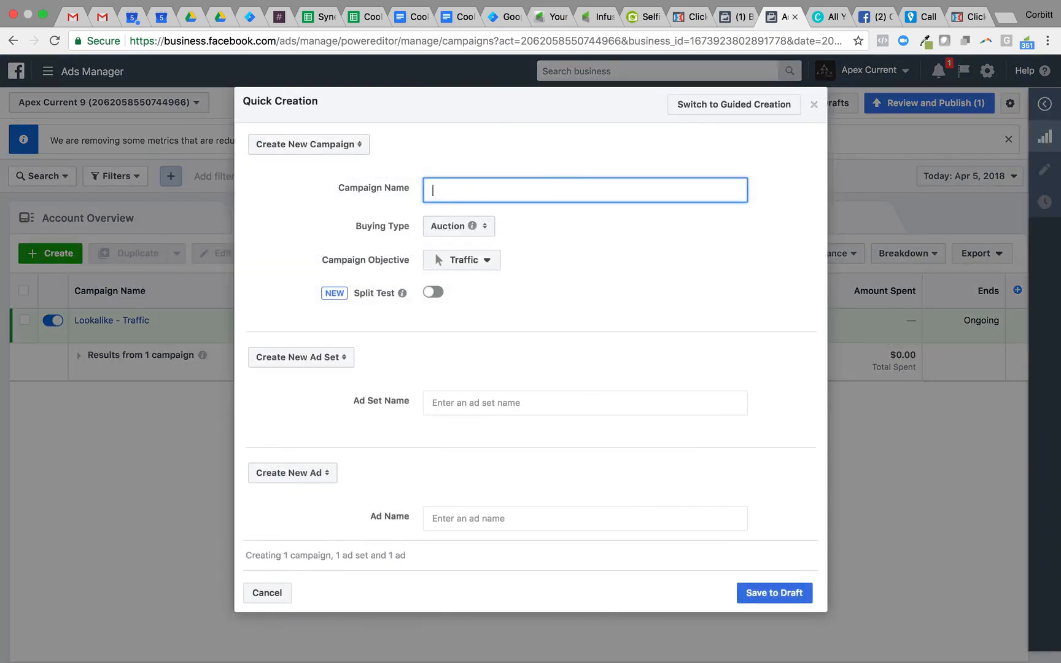
{"action": "type", "text": "Lookalike - Conversions"}
{"action": "left_click", "coordinate": [462, 264]}
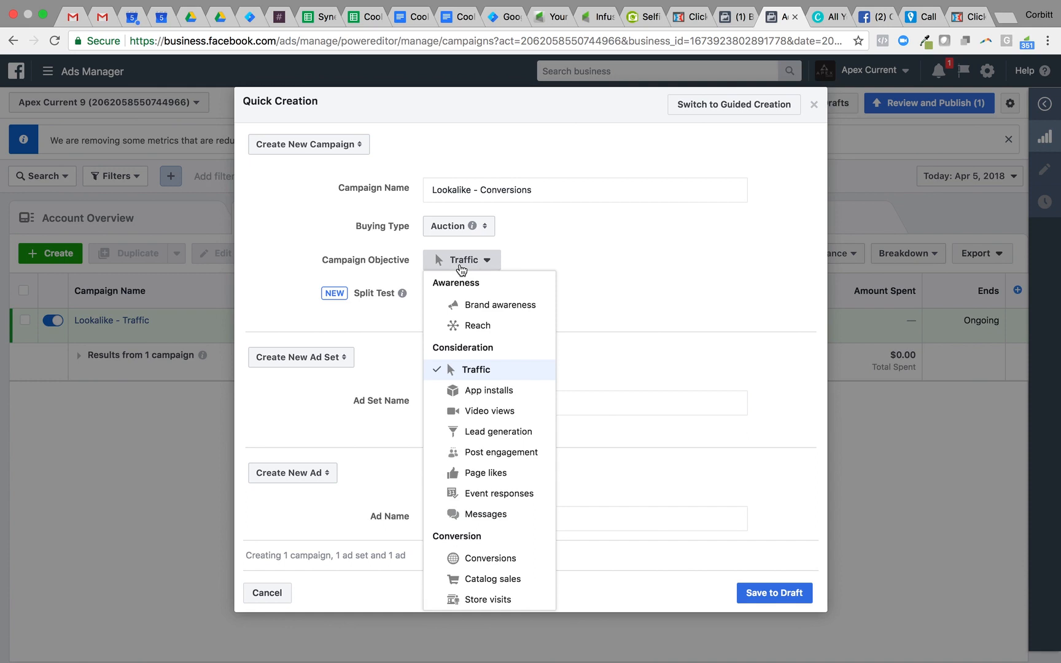
{"action": "left_click", "coordinate": [479, 558]}
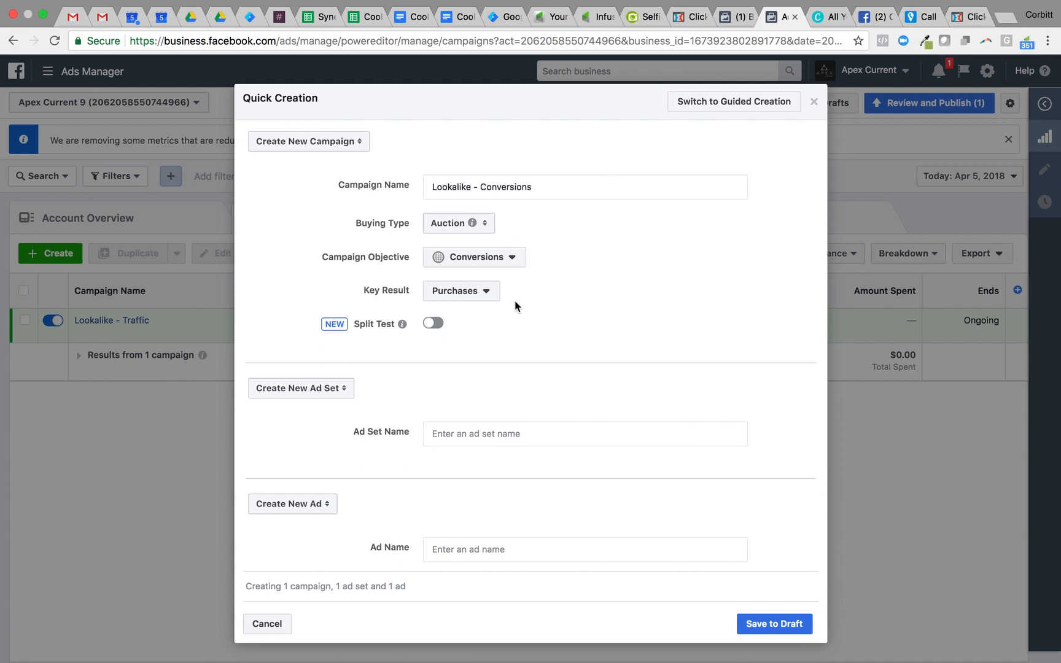
{"action": "left_click", "coordinate": [339, 386]}
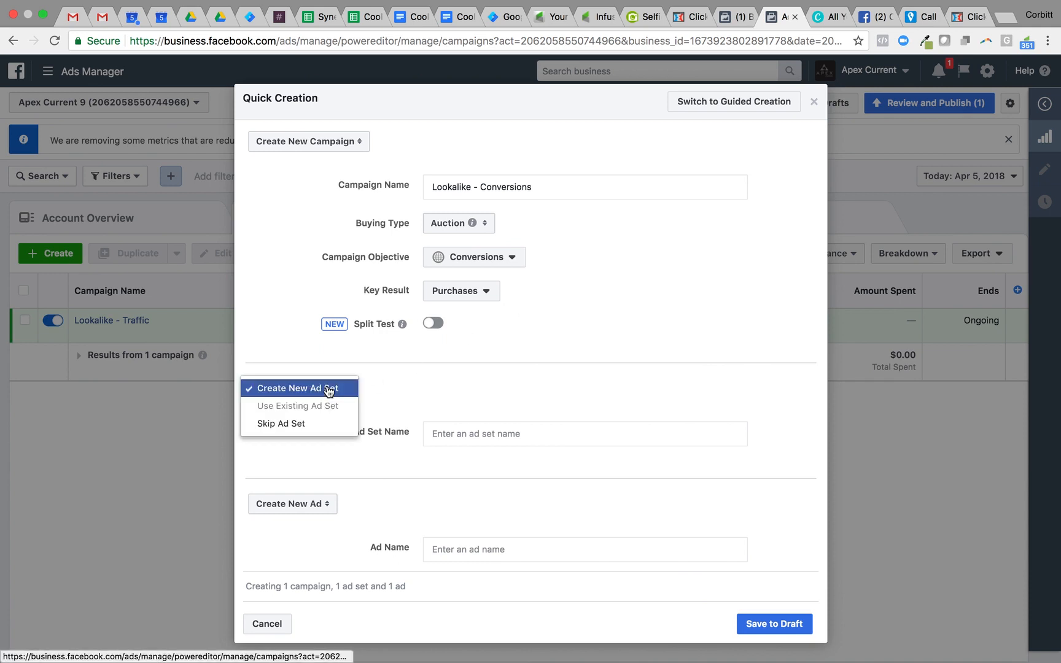
{"action": "left_click", "coordinate": [316, 424]}
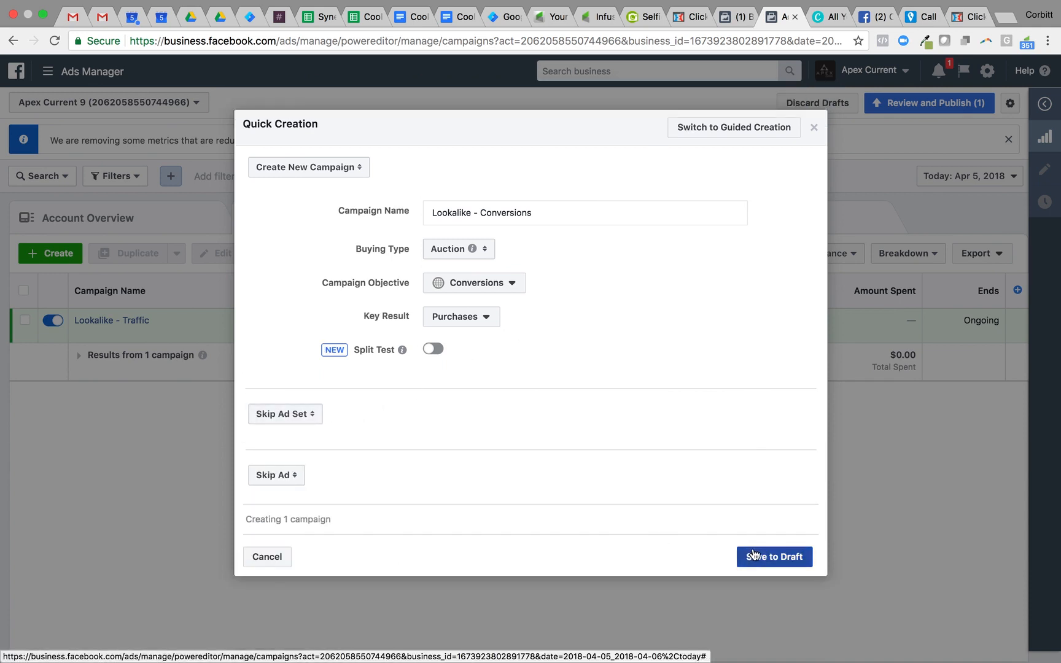
Try Custom Conversions as the key result and check which custom conversion events can be chosen
{"action": "left_click", "coordinate": [495, 325]}
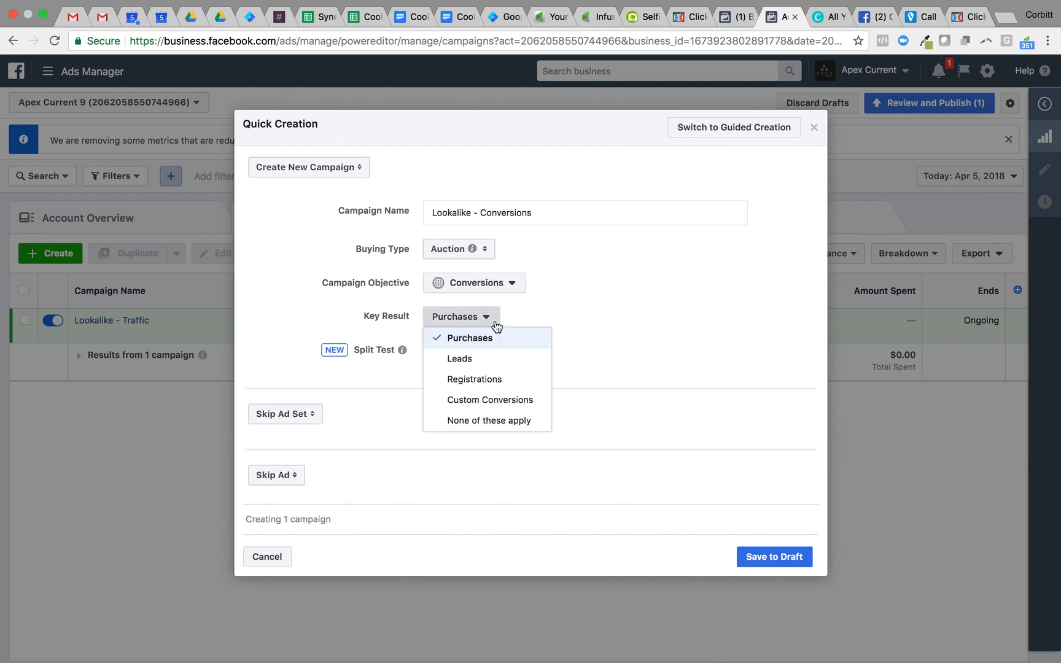
{"action": "left_click", "coordinate": [504, 403]}
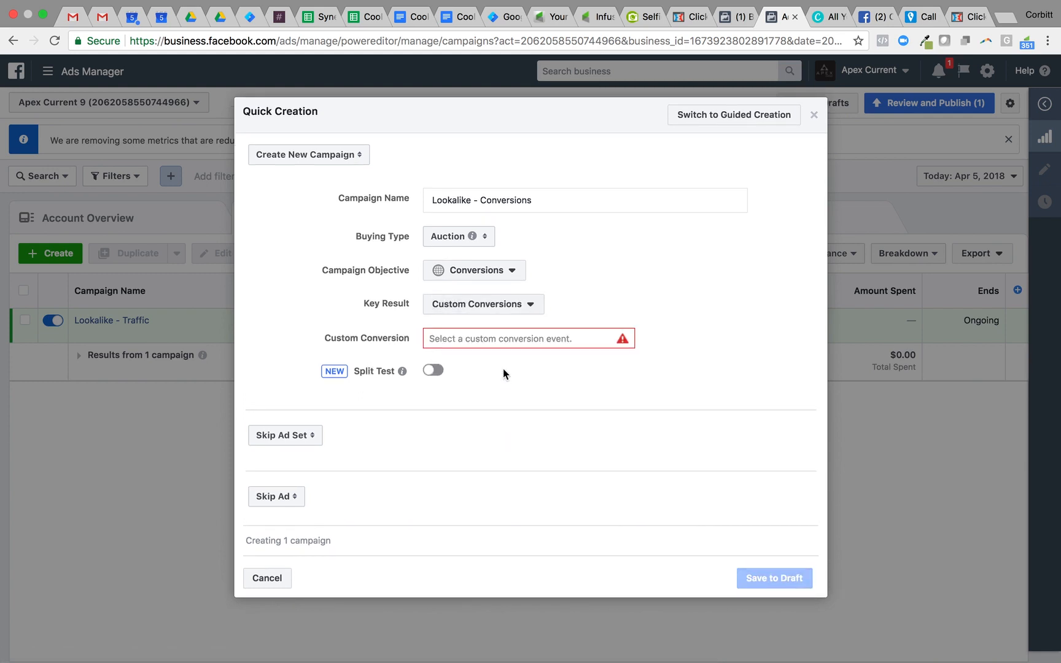
{"action": "left_click", "coordinate": [515, 338]}
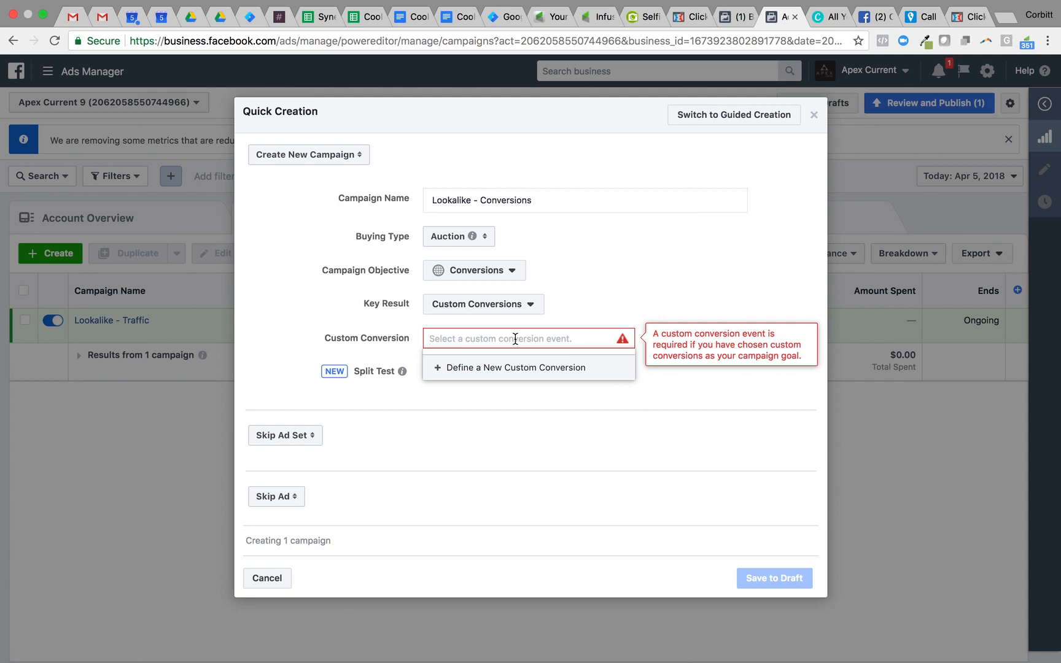
{"action": "left_click", "coordinate": [580, 303]}
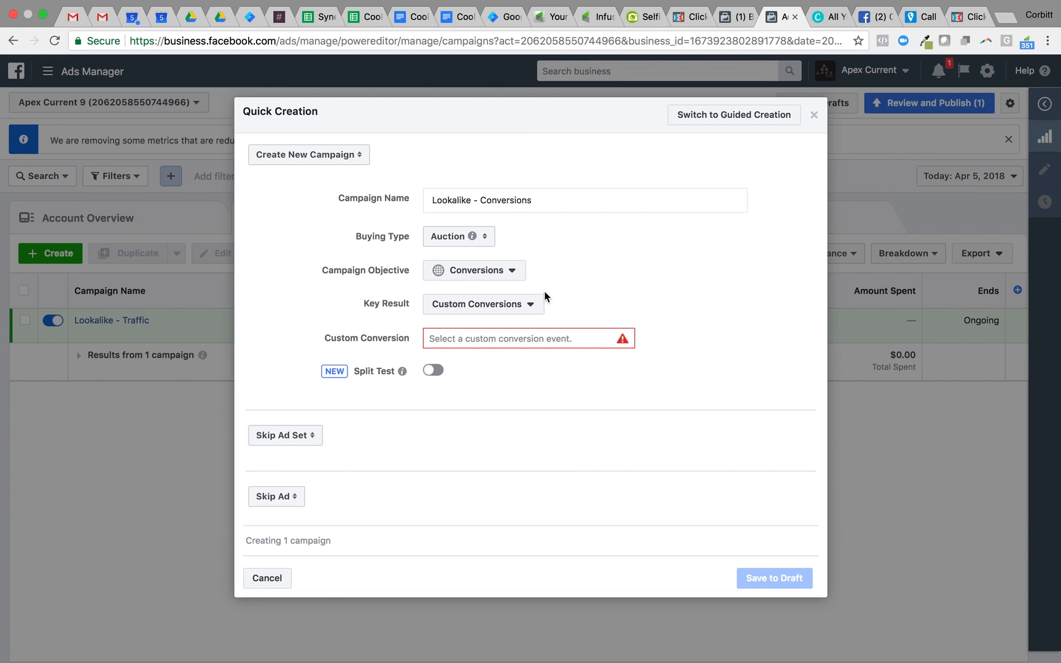
{"action": "left_click", "coordinate": [538, 307]}
{"action": "left_click", "coordinate": [573, 284]}
{"action": "left_click", "coordinate": [517, 310]}
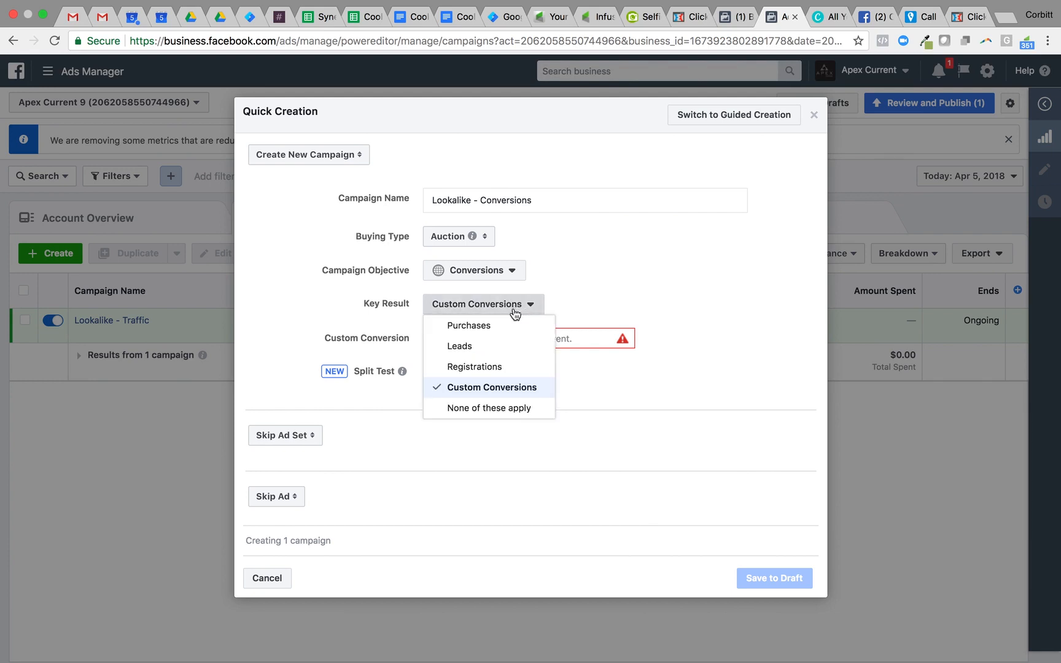
{"action": "left_click", "coordinate": [598, 366]}
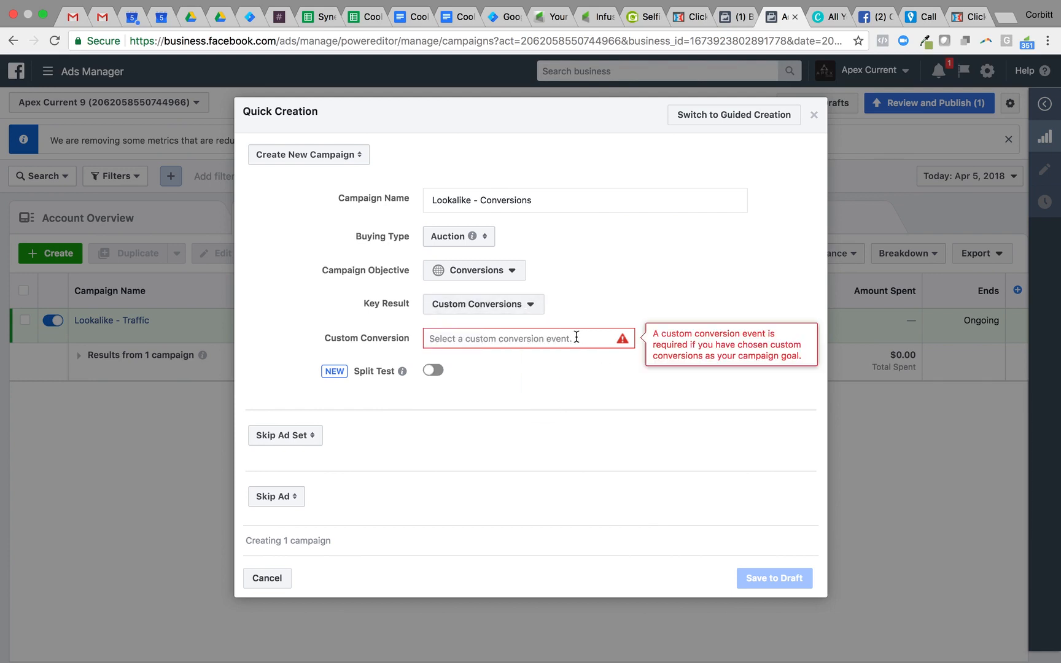
{"action": "left_click", "coordinate": [576, 338]}
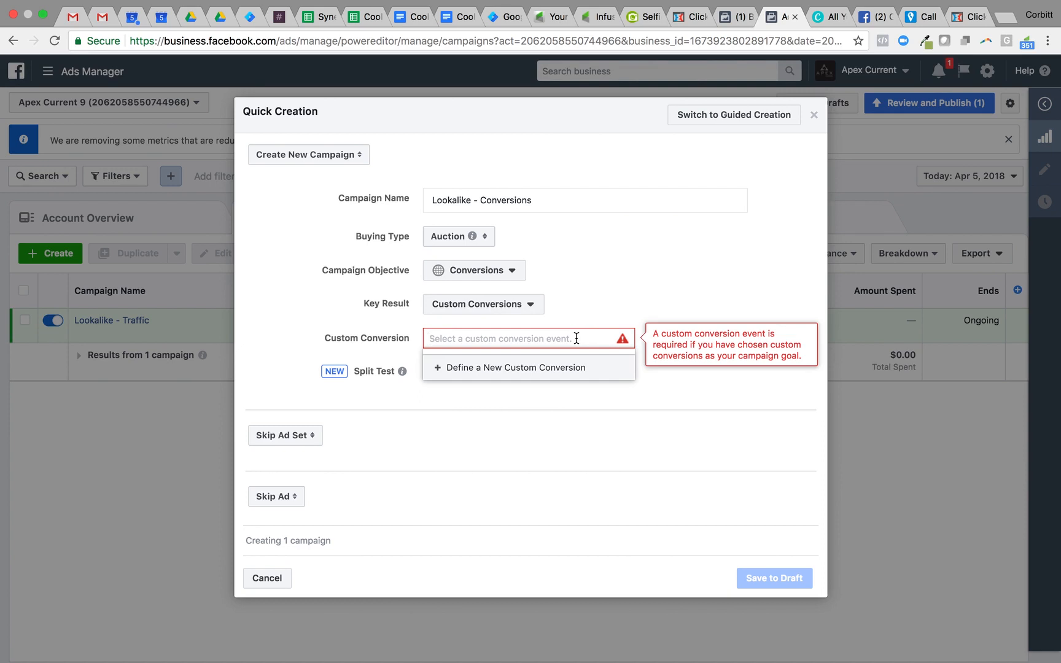
{"action": "left_click", "coordinate": [568, 407]}
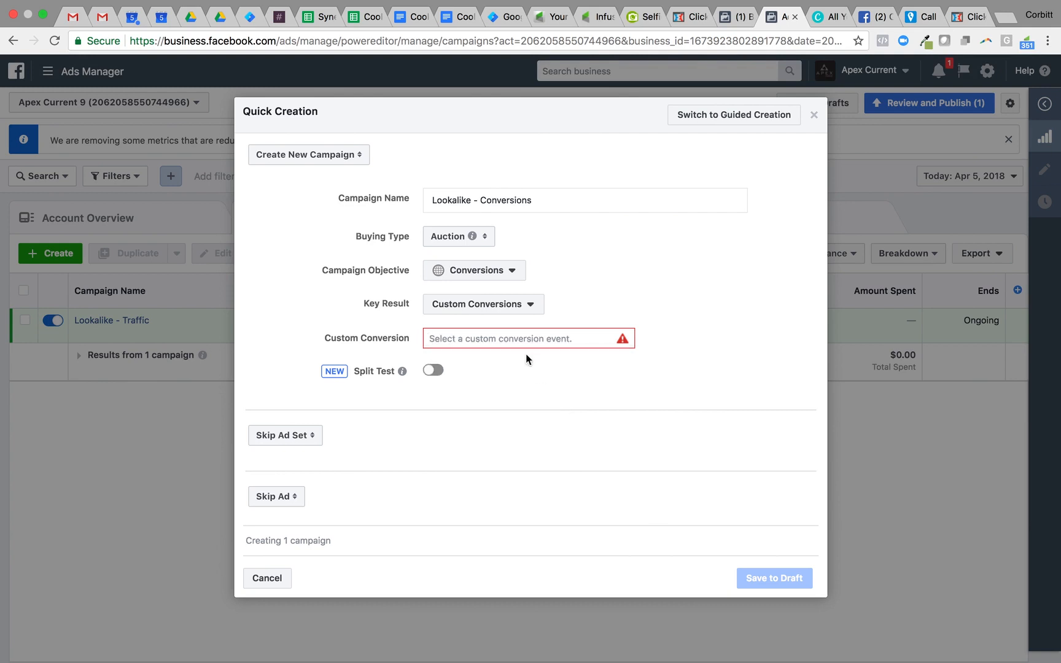
Set the key result to Leads, save the conversions campaign to draft, and return to the campaign list with nothing selected
{"action": "left_click", "coordinate": [509, 307]}
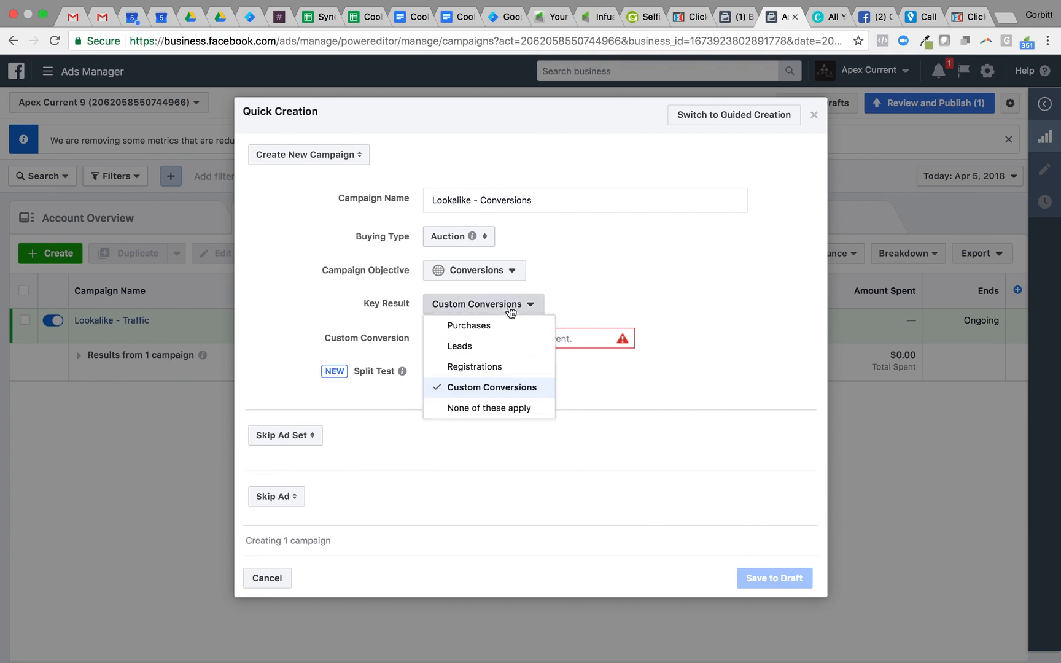
{"action": "left_click", "coordinate": [505, 346]}
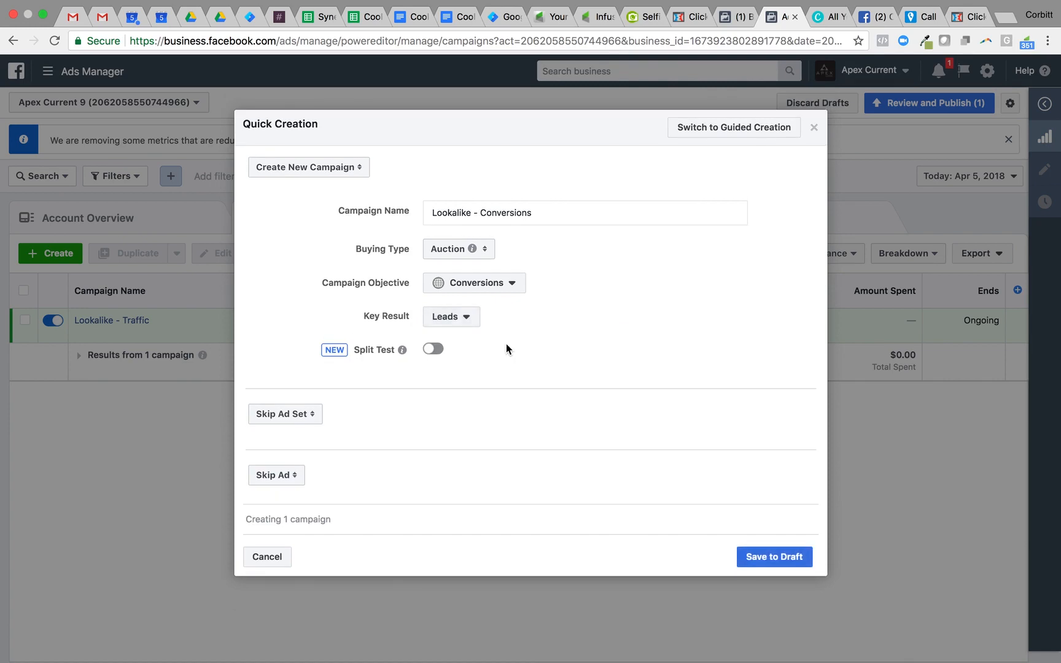
{"action": "left_click", "coordinate": [775, 554]}
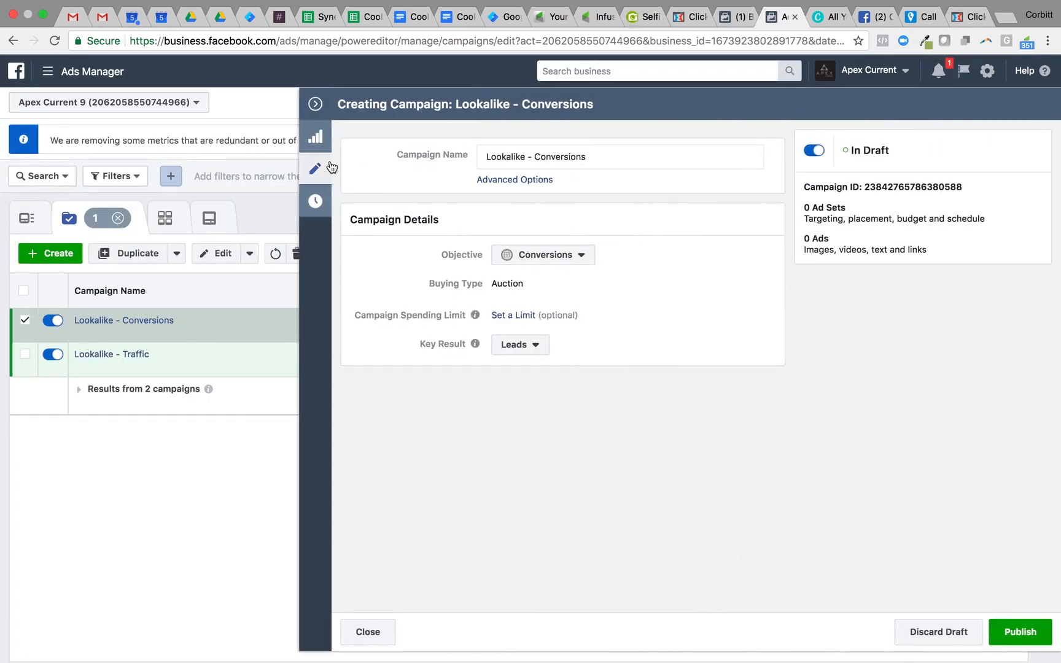
{"action": "left_click", "coordinate": [332, 167]}
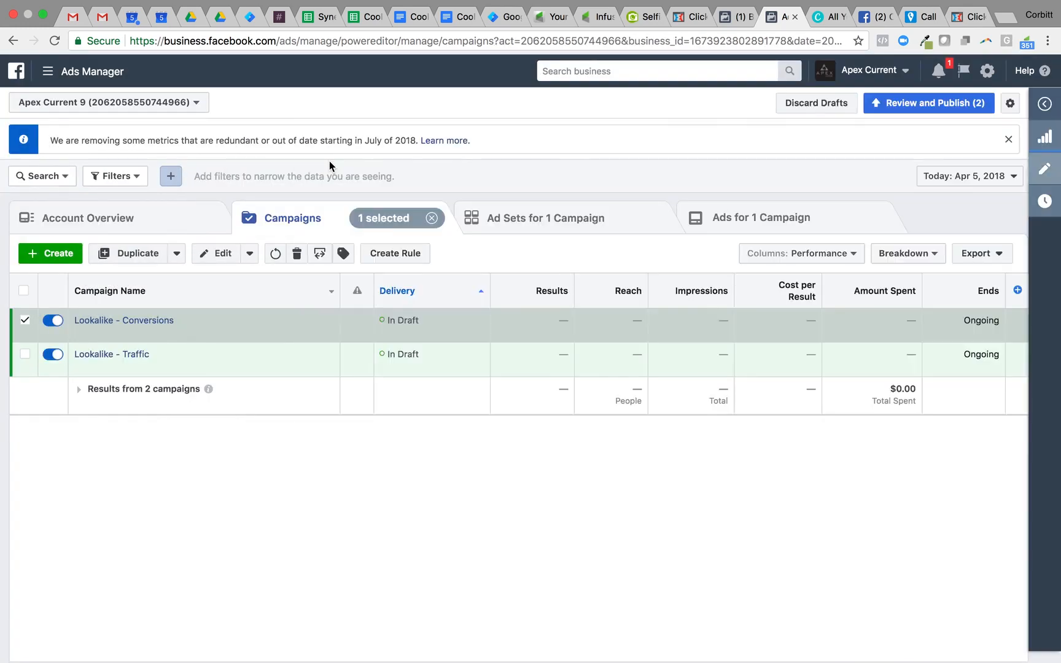
{"action": "left_click", "coordinate": [25, 324]}
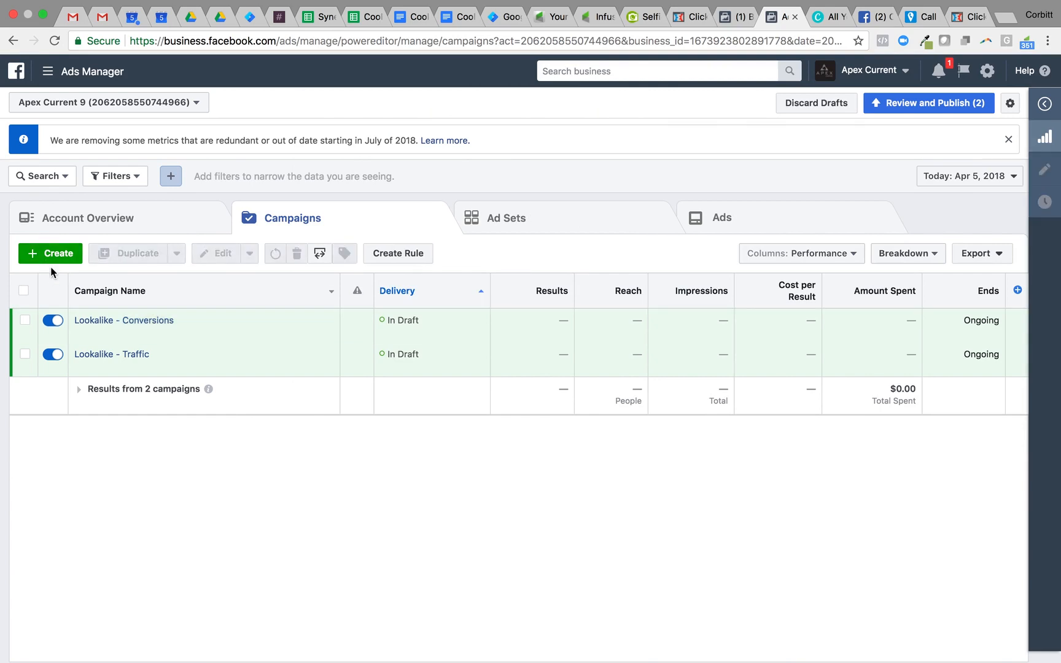
Start a campaign named "Lookalike - Post Engagement" with the Post engagement objective
{"action": "left_click", "coordinate": [52, 257]}
{"action": "type", "text": "Lookalike -"}
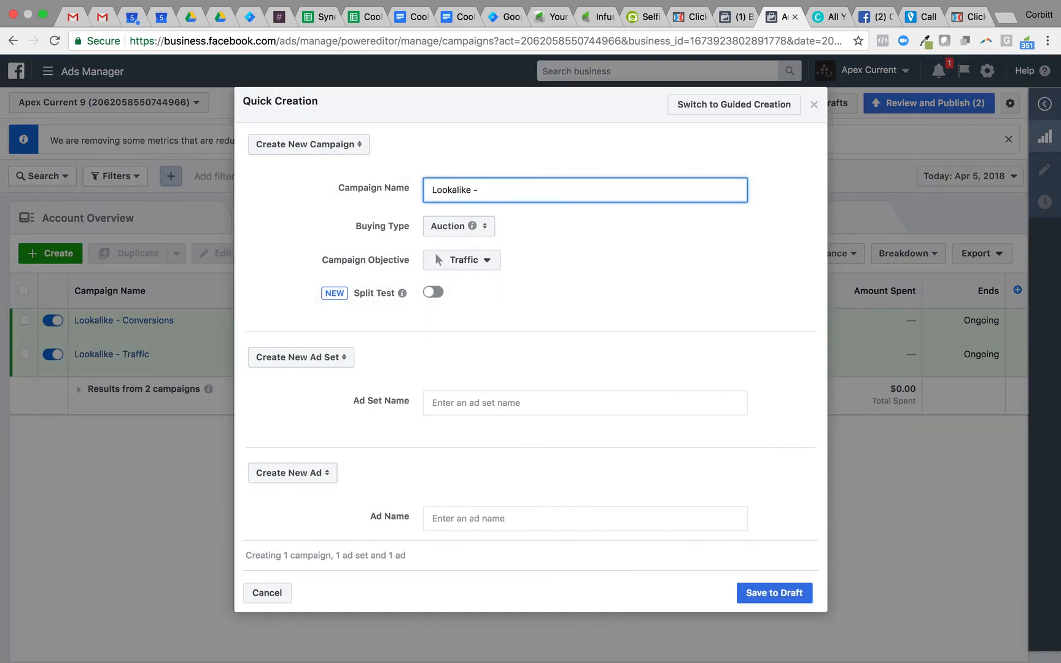
{"action": "left_click", "coordinate": [487, 263]}
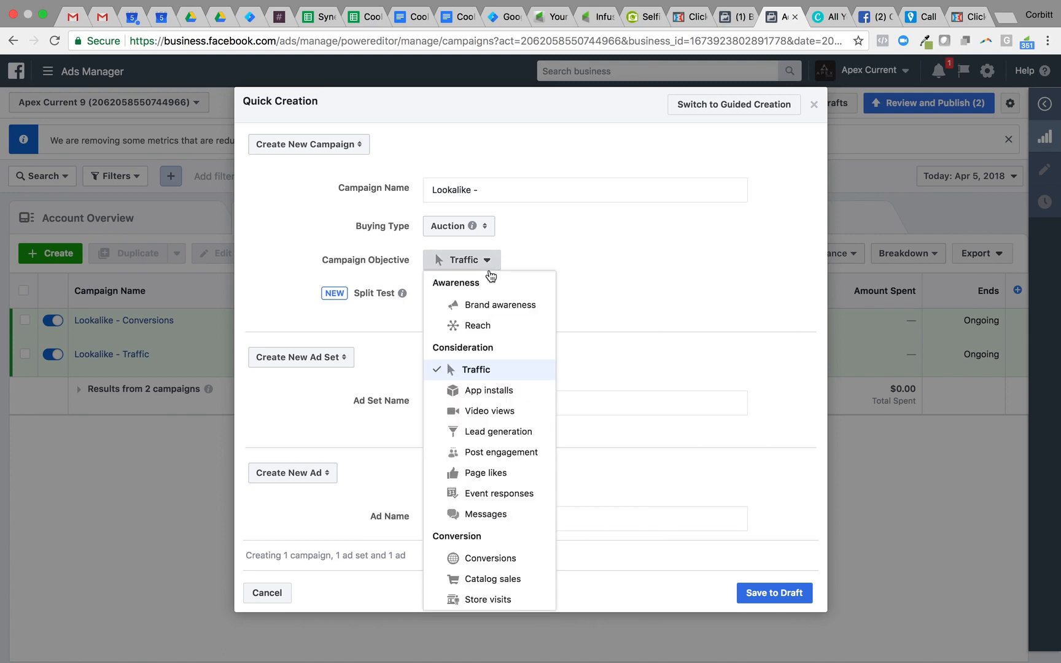
{"action": "left_click", "coordinate": [505, 454]}
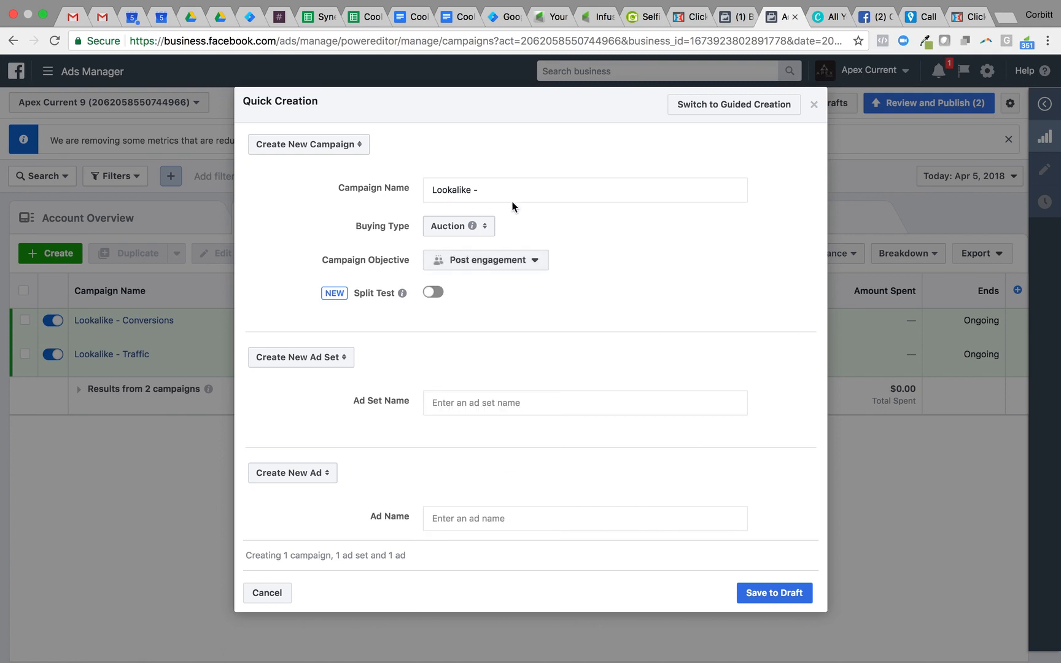
{"action": "left_click", "coordinate": [516, 195]}
{"action": "type", "text": "Post "}
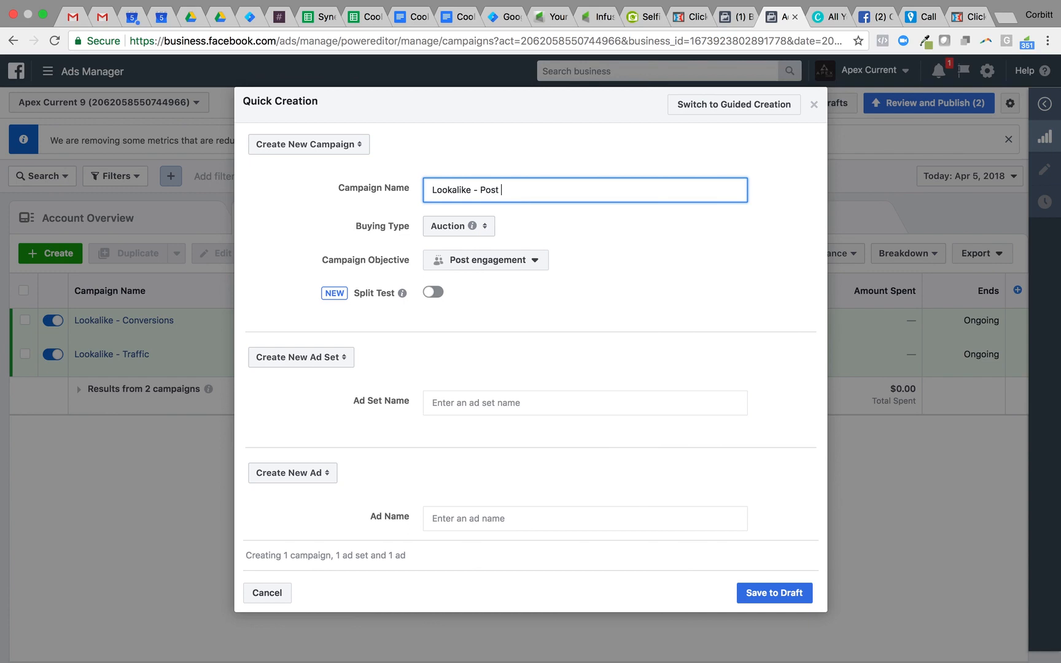
{"action": "type", "text": "Engagement"}
Skip the ad set and ad, save the post engagement campaign to draft, and return to the campaign list
{"action": "left_click", "coordinate": [298, 357]}
{"action": "left_click", "coordinate": [279, 397]}
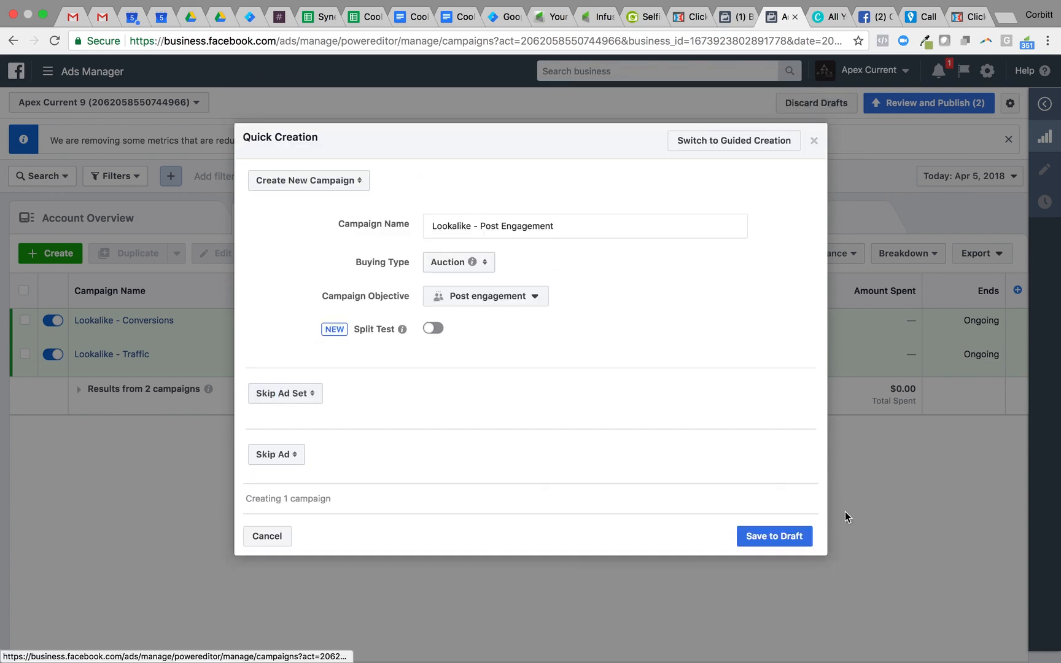
{"action": "left_click", "coordinate": [776, 536]}
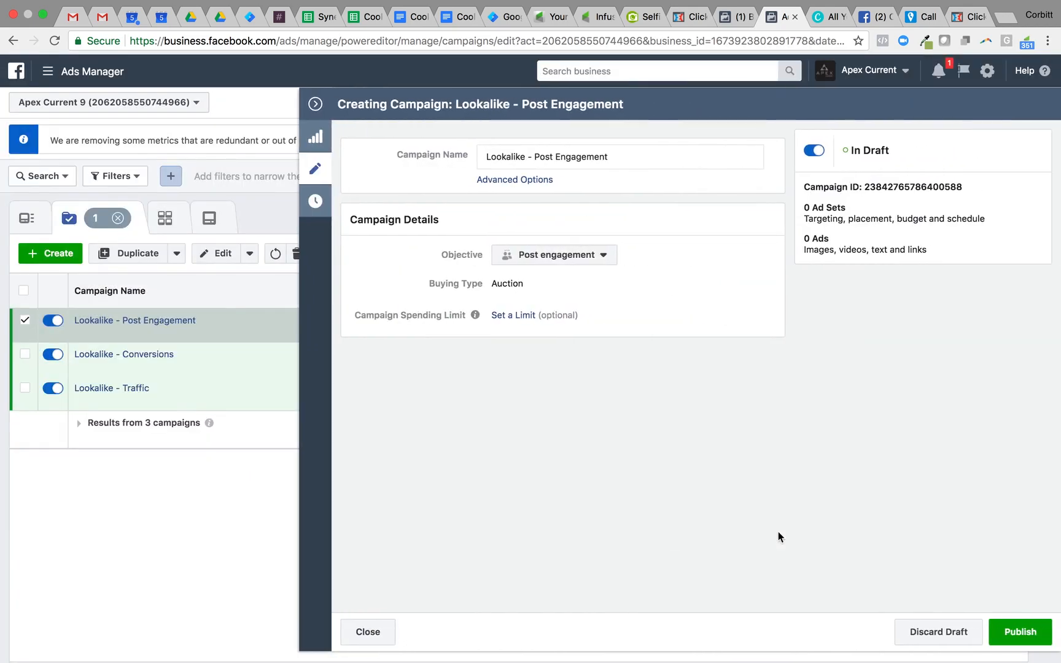
{"action": "left_click", "coordinate": [314, 169]}
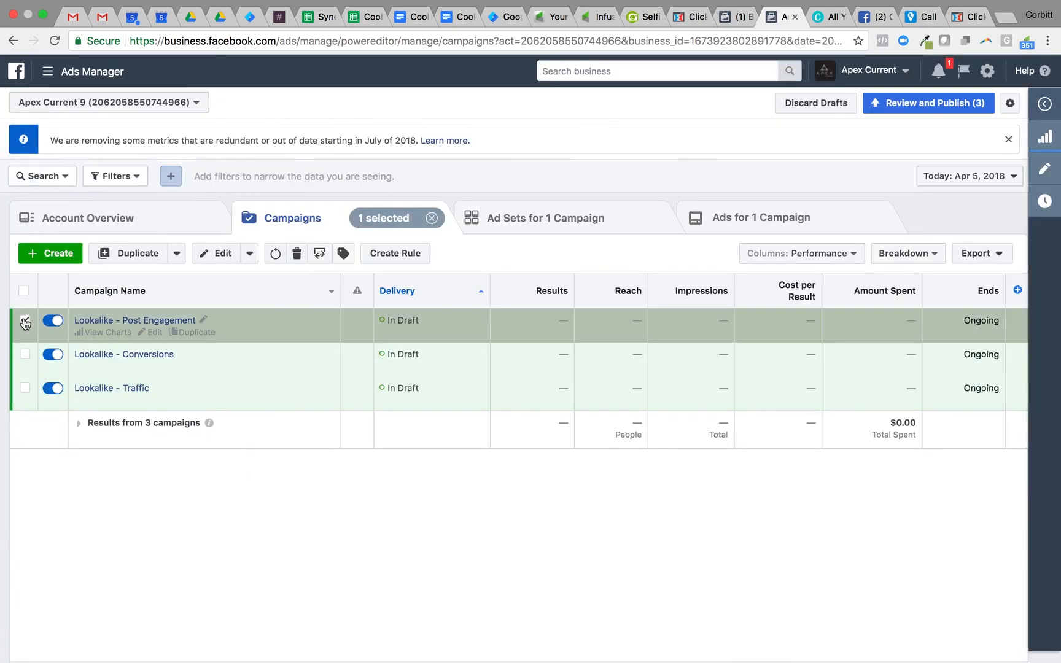
Create a draft campaign named "SI - Traffic" with the Traffic objective, skipping the ad set and ad
{"action": "left_click", "coordinate": [62, 256]}
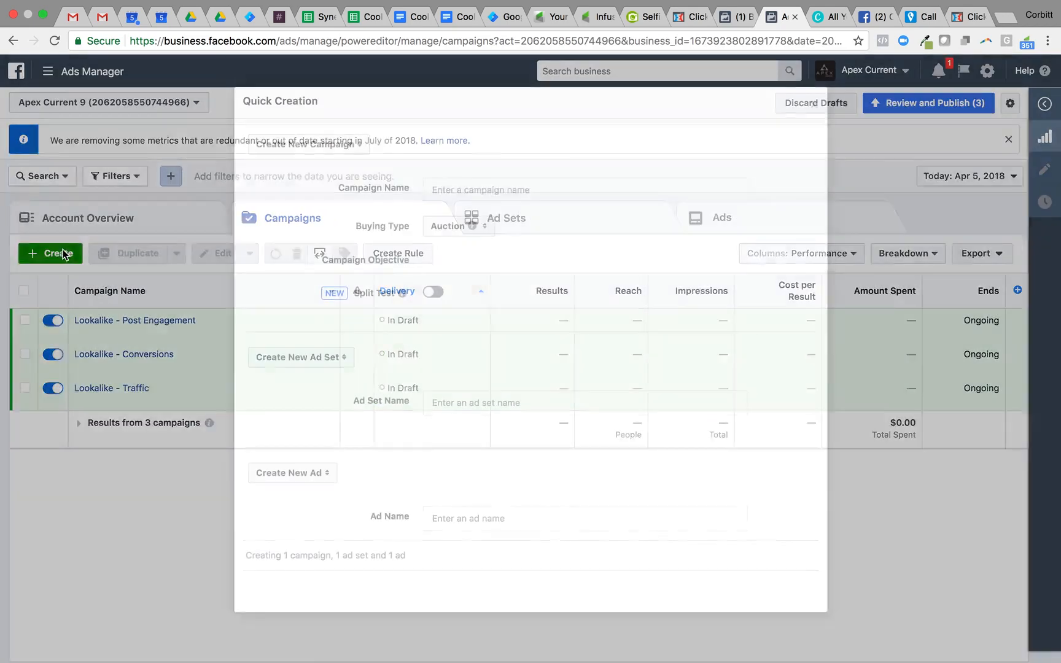
{"action": "type", "text": "SI"}
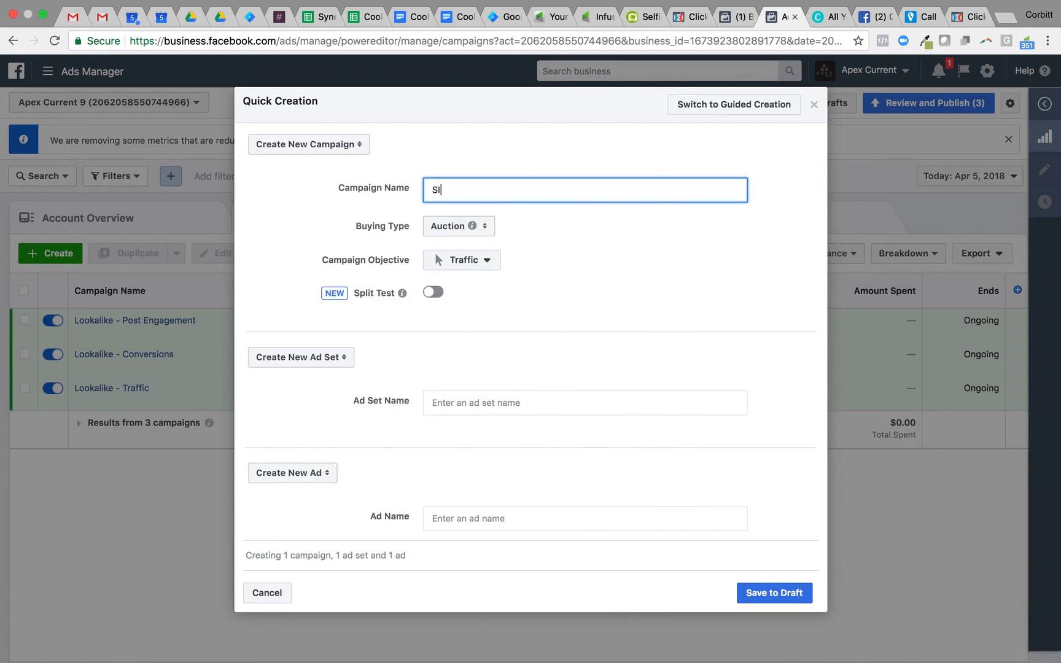
{"action": "type", "text": " - Traffic"}
{"action": "left_click", "coordinate": [334, 356]}
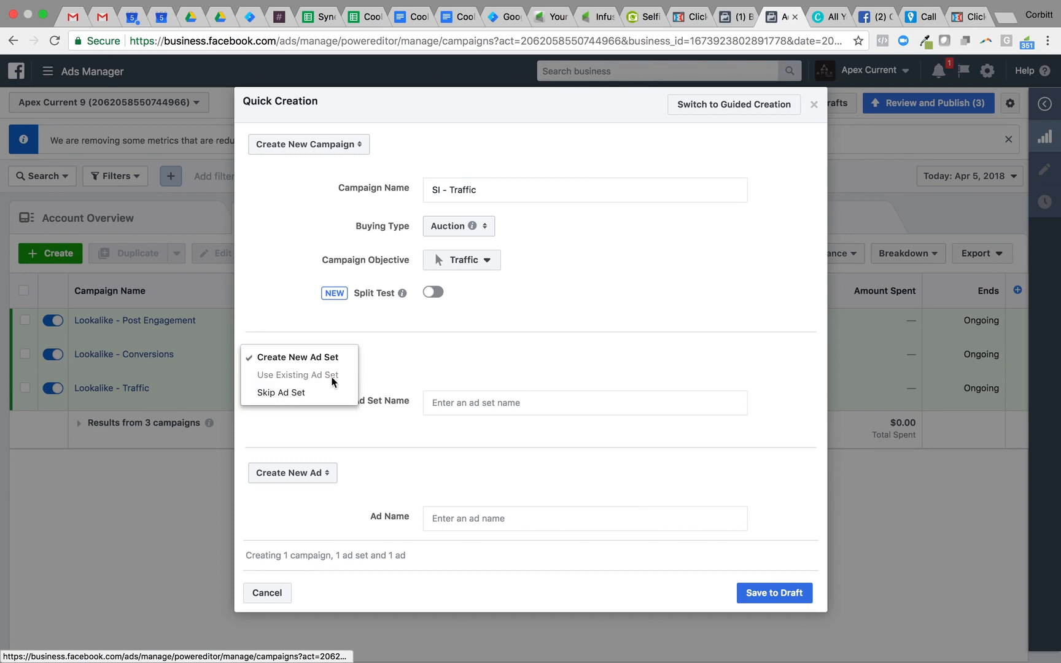
{"action": "left_click", "coordinate": [333, 392]}
{"action": "left_click", "coordinate": [781, 538]}
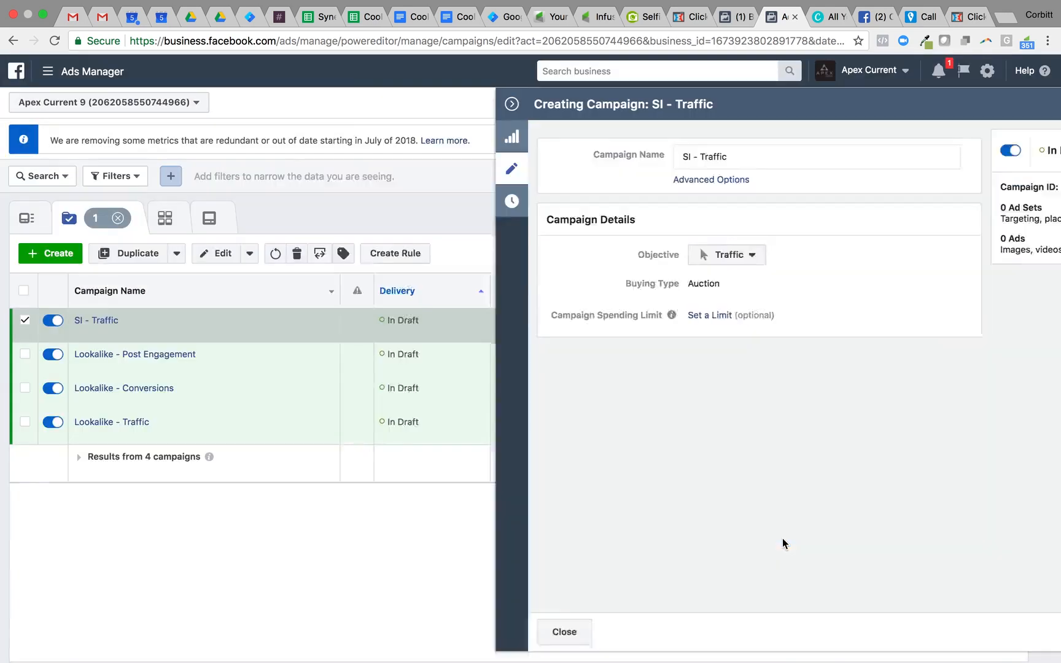
Close the SI - Traffic editor, deselect that campaign, and start a campaign named "SI - Conversions" with the Conversions objective
{"action": "left_click", "coordinate": [319, 171]}
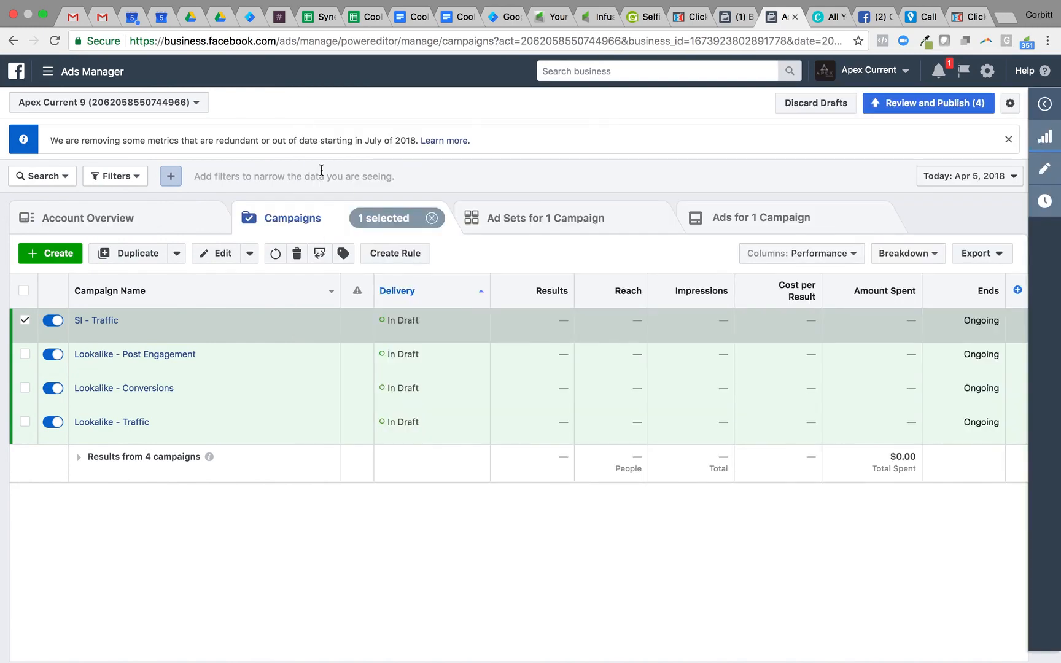
{"action": "left_click", "coordinate": [25, 320]}
{"action": "left_click", "coordinate": [57, 258]}
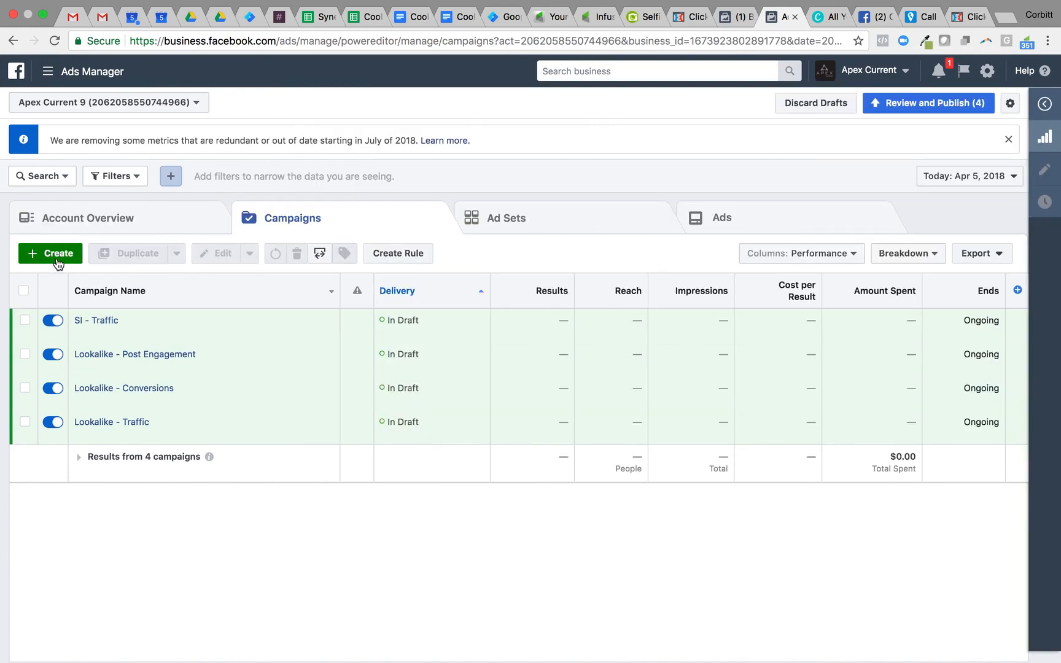
{"action": "type", "text": "S"}
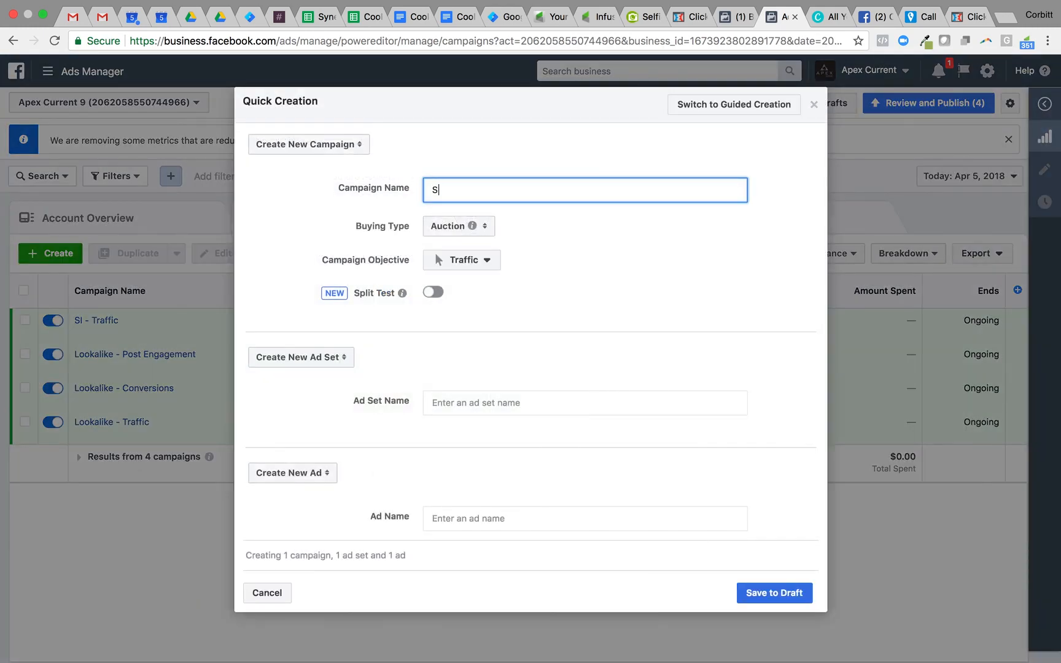
{"action": "type", "text": "I - Conversions"}
{"action": "left_click", "coordinate": [469, 261]}
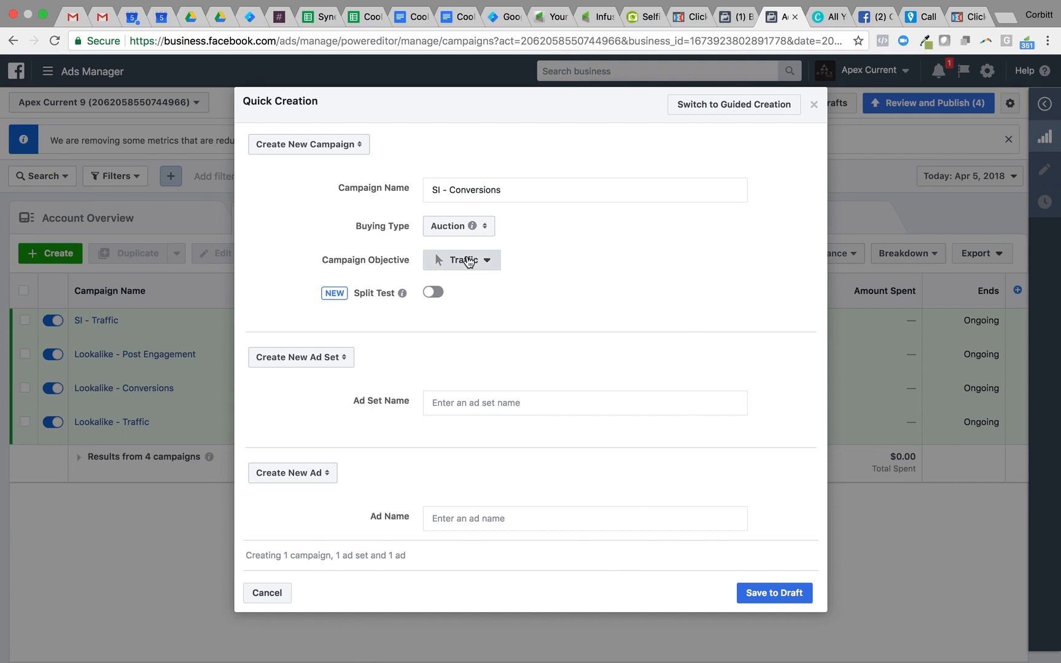
{"action": "left_click", "coordinate": [473, 564]}
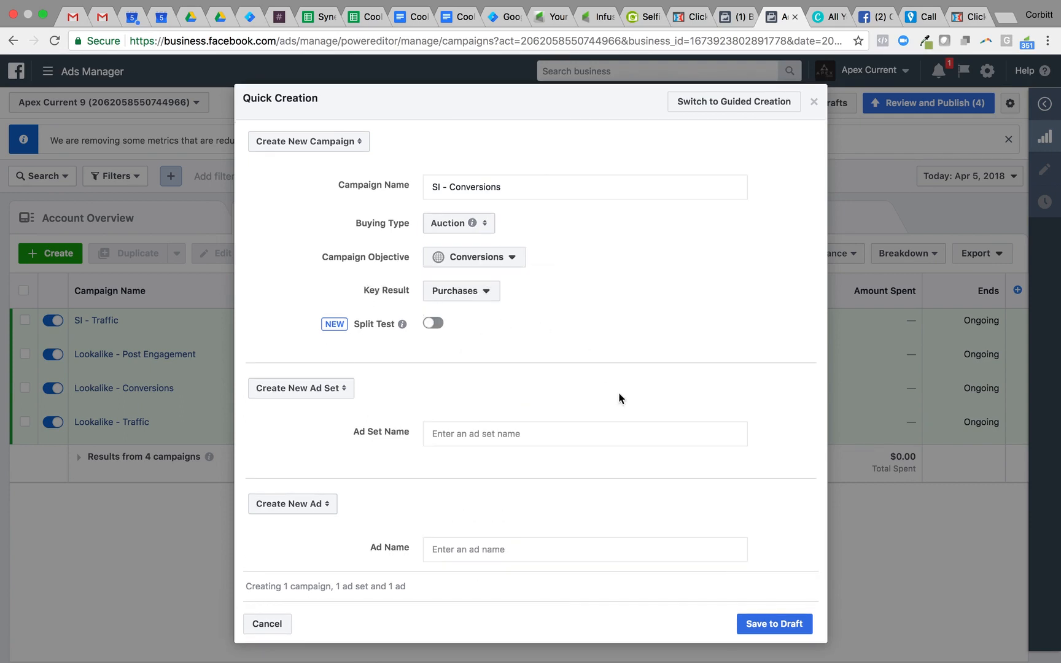
Save the SI - Conversions campaign to draft with Purchases as key result and no ad set or ad, and return to the list with nothing selected
{"action": "left_click", "coordinate": [453, 293]}
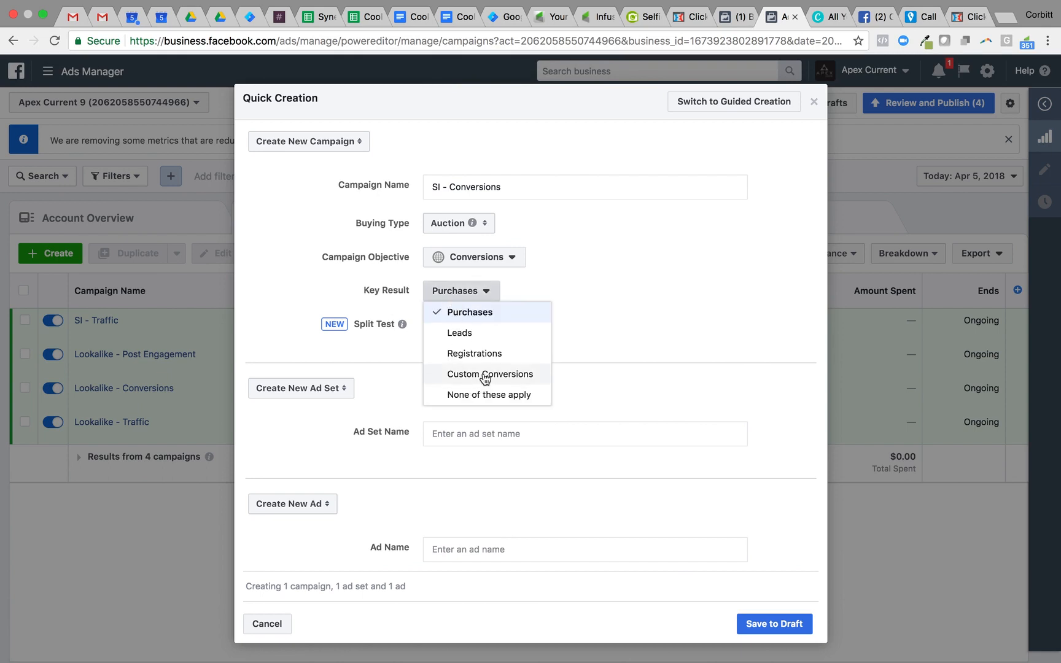
{"action": "left_click", "coordinate": [638, 332]}
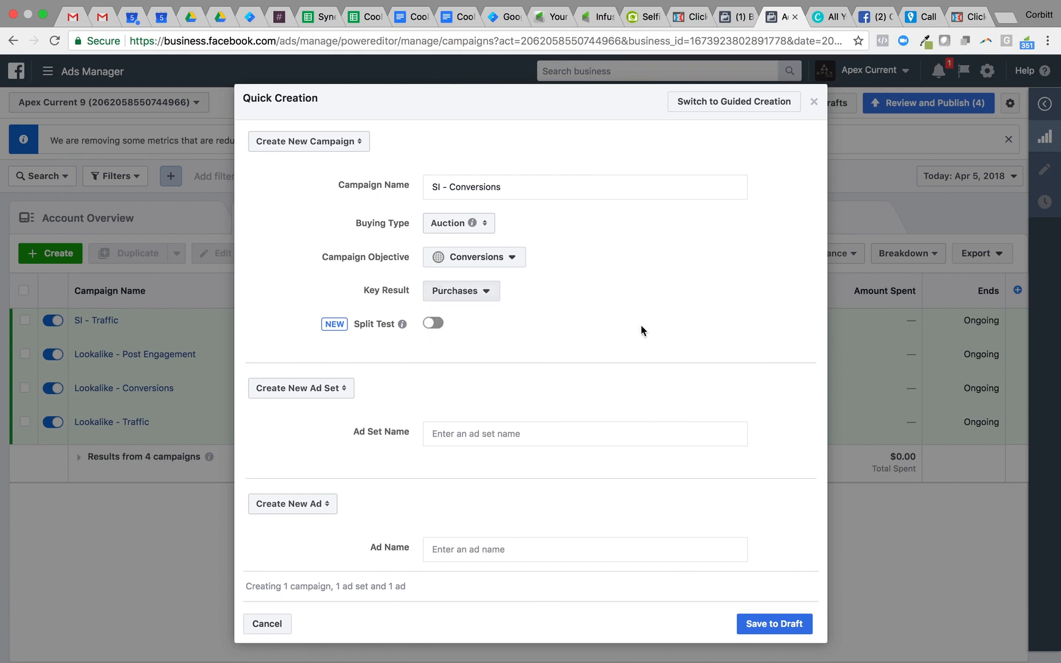
{"action": "left_click", "coordinate": [343, 387]}
{"action": "left_click", "coordinate": [328, 424]}
{"action": "left_click", "coordinate": [770, 558]}
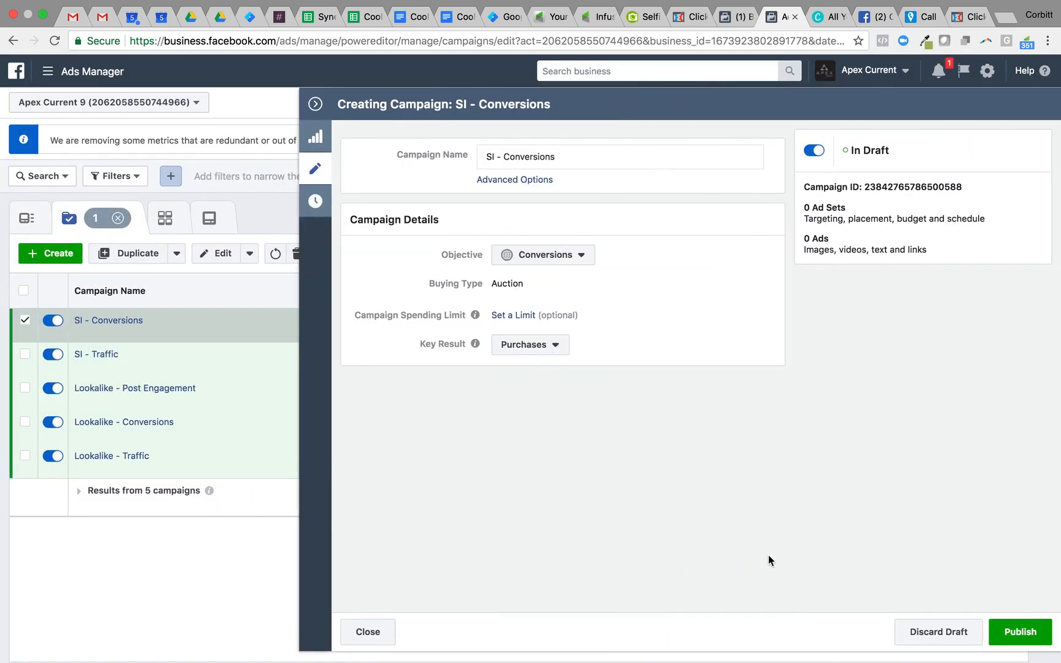
{"action": "left_click", "coordinate": [315, 168]}
{"action": "left_click", "coordinate": [25, 321]}
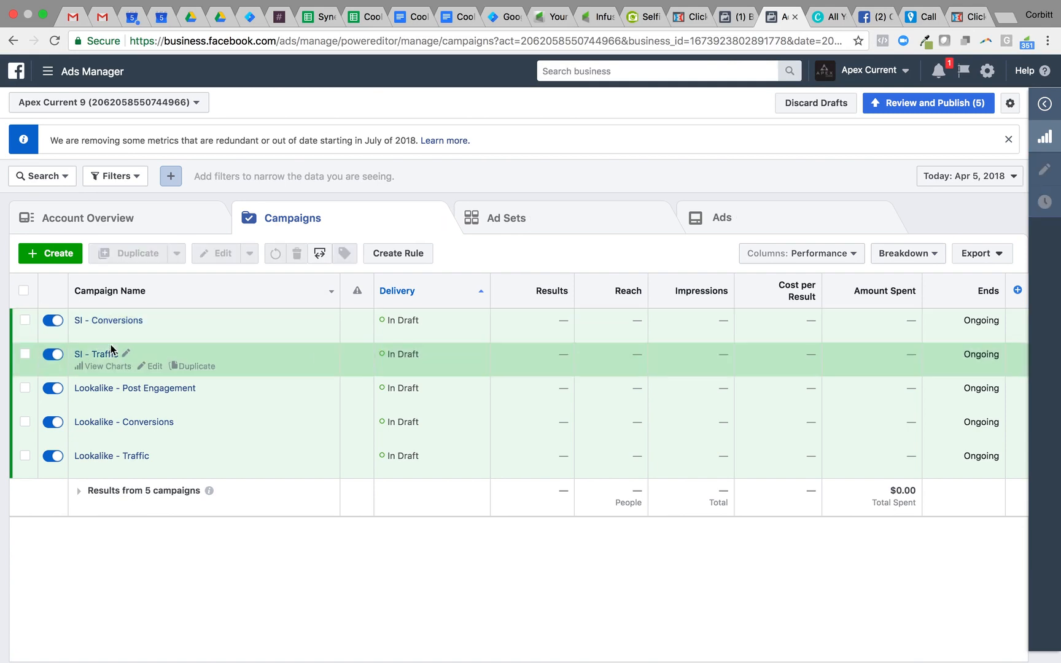
Create a draft campaign named "RT - Traffic" with the Traffic objective, skipping the ad set and ad, and return to the campaign list
{"action": "left_click", "coordinate": [69, 256]}
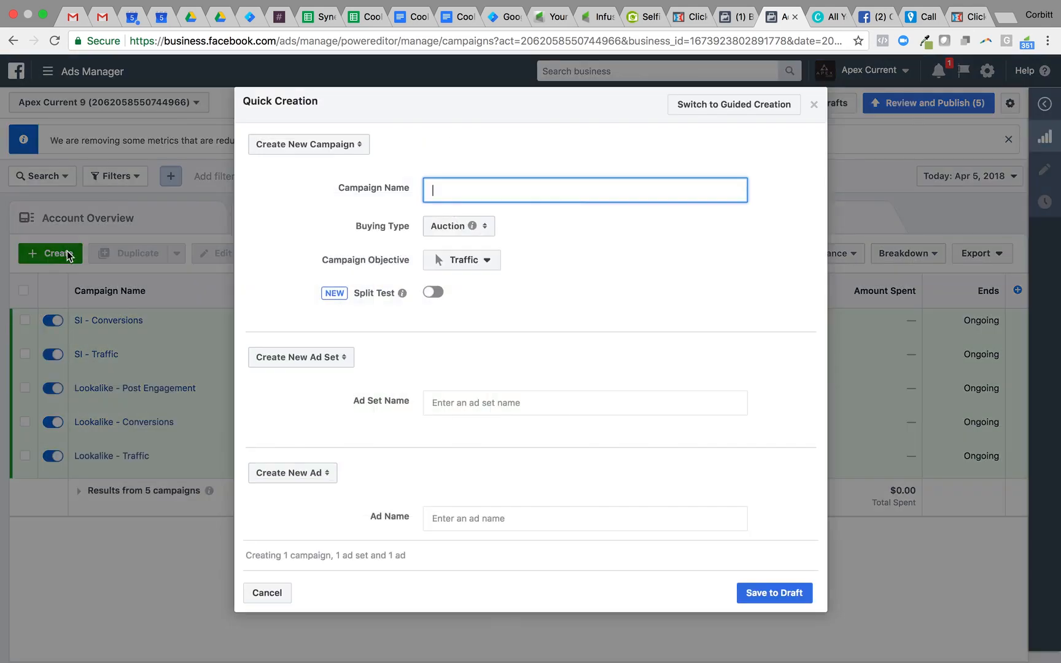
{"action": "type", "text": "RT -"}
{"action": "key", "text": "BackSpace"}
{"action": "key", "text": "BackSpace"}
{"action": "type", "text": "- Traffic"}
{"action": "left_click", "coordinate": [343, 359]}
{"action": "left_click", "coordinate": [338, 393]}
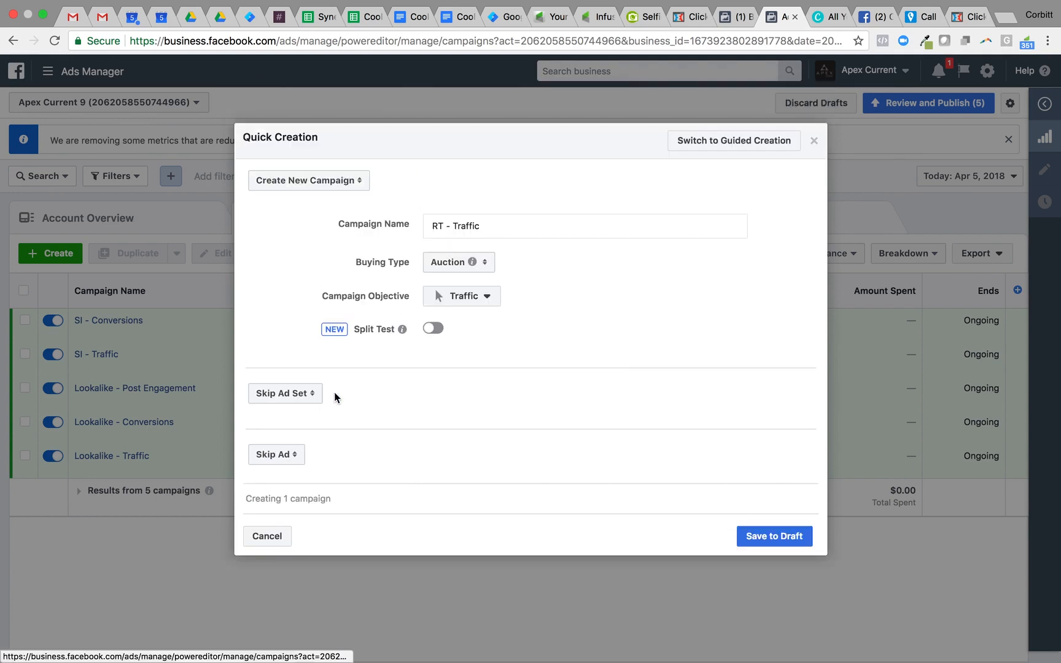
{"action": "left_click", "coordinate": [783, 538]}
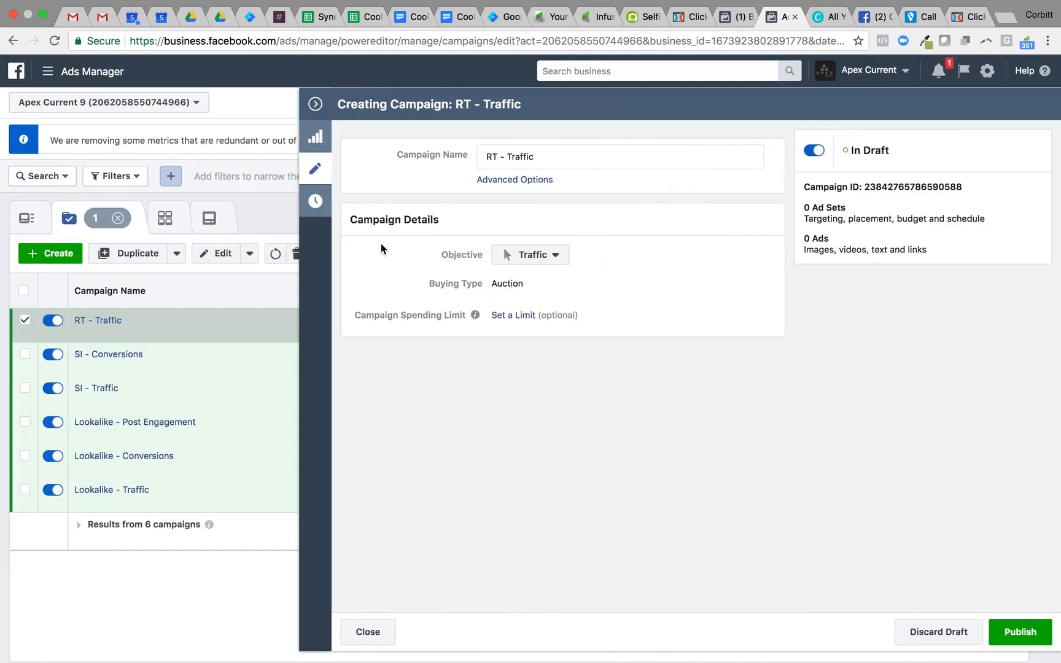
{"action": "left_click", "coordinate": [316, 172]}
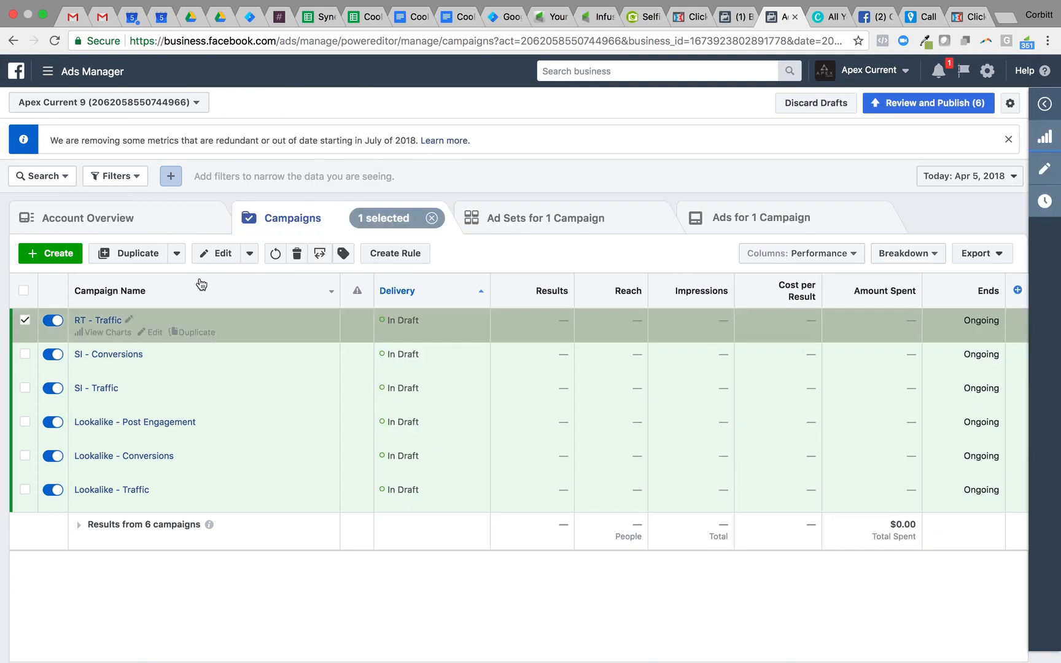